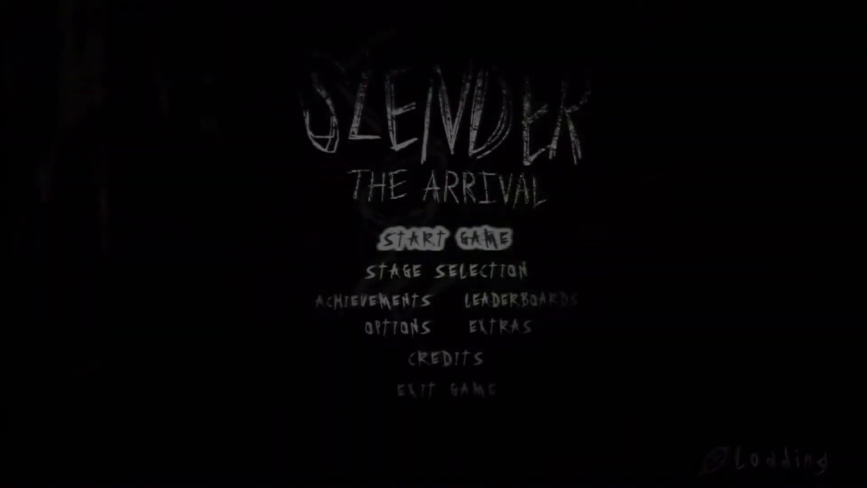
Pick a stage from the Stage Selection grid and start the playthrough
key("Down")
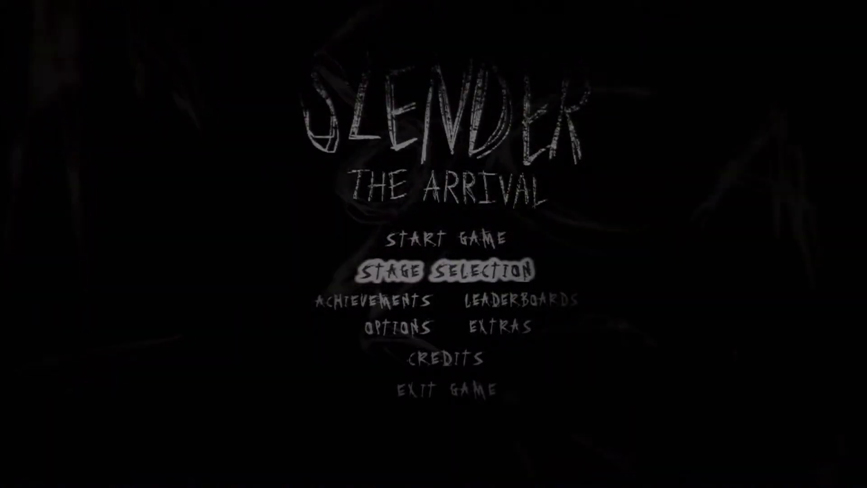
key("Return")
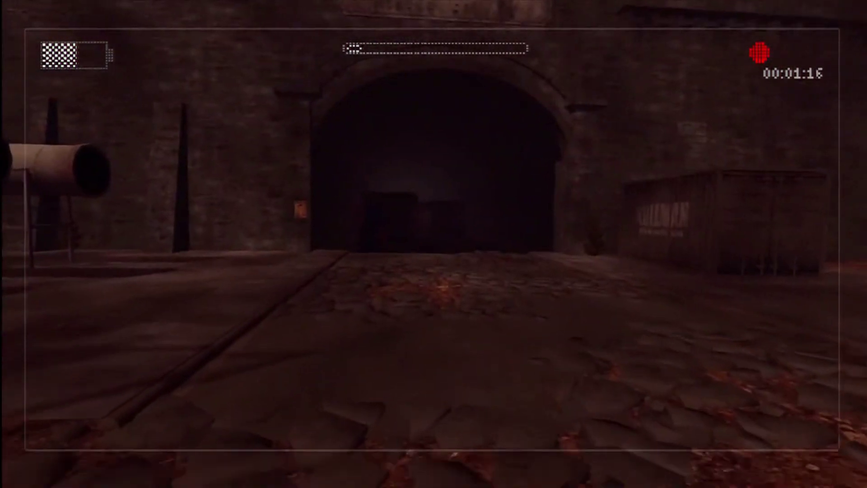
Turn on the flashlight, walk into the tunnel and examine the missing-child poster
key("f")
key("w")
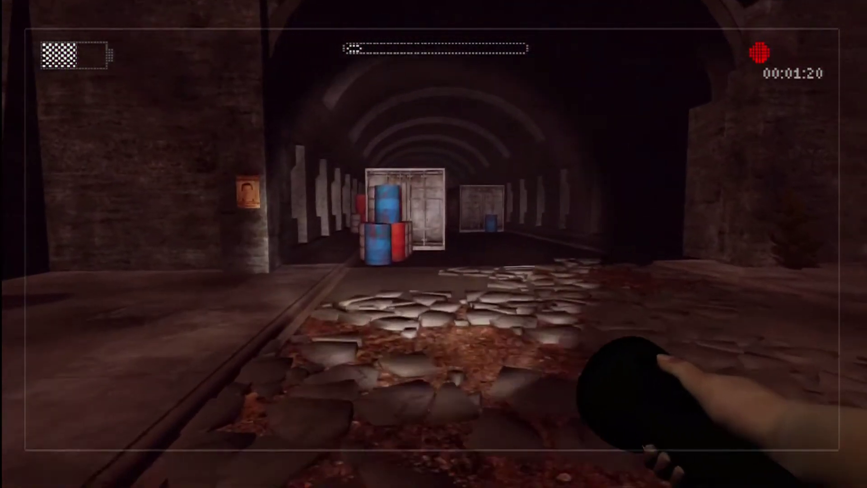
key("w")
key("w")
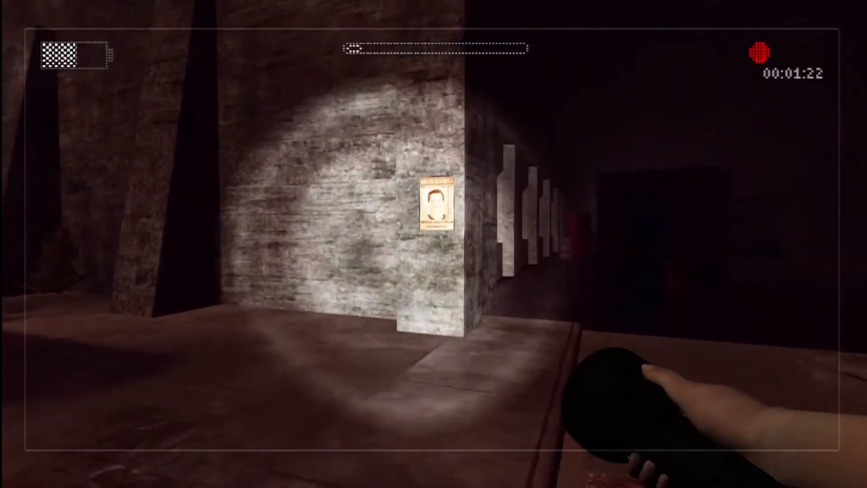
key("w")
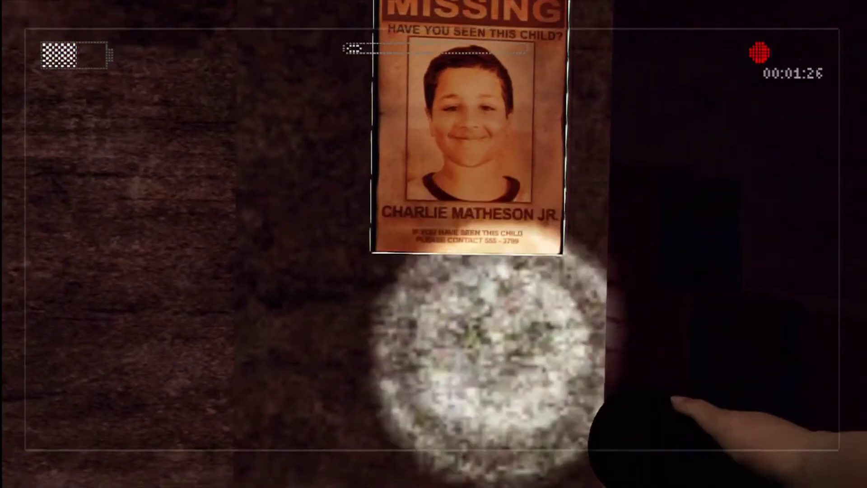
key("e")
key("e")
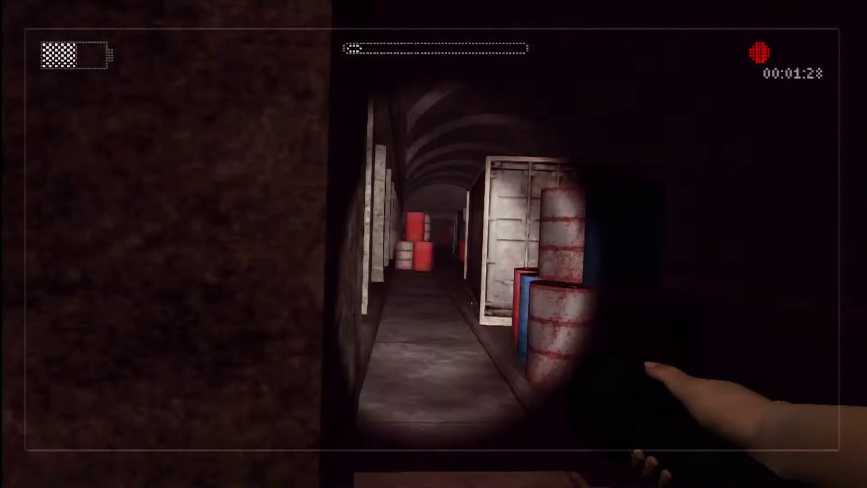
Walk past the red barrels up to the container stacked with barrels
key("w")
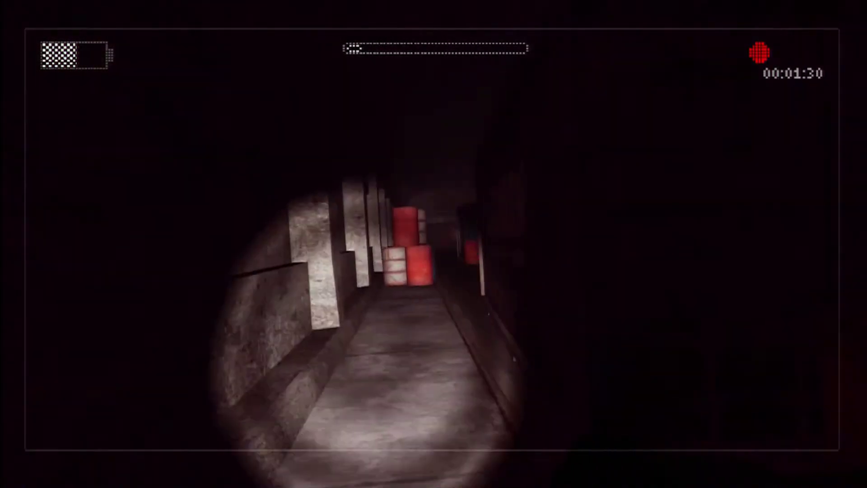
key("w")
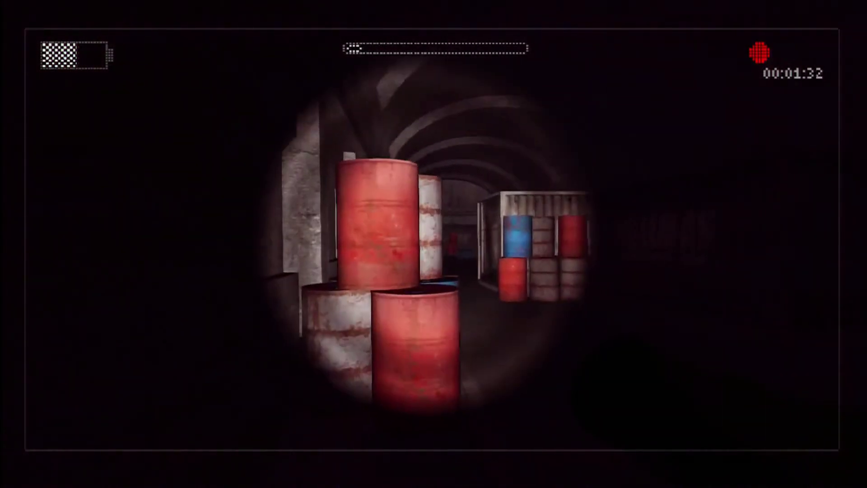
key("w")
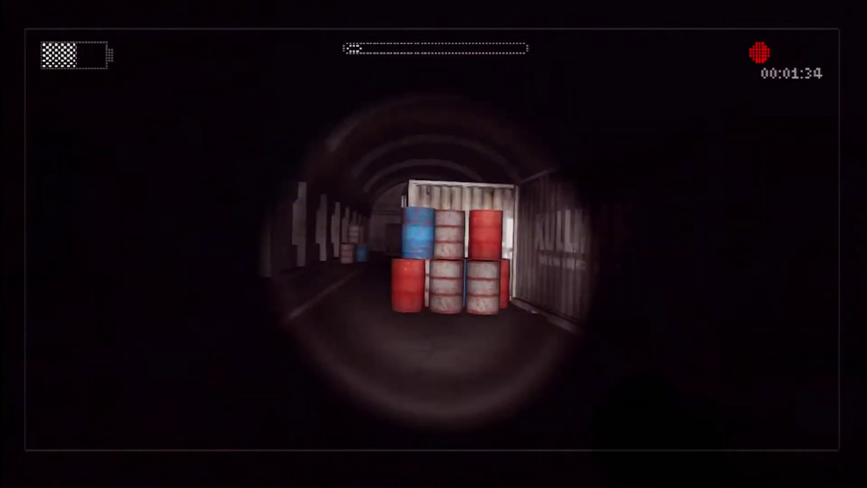
key("w")
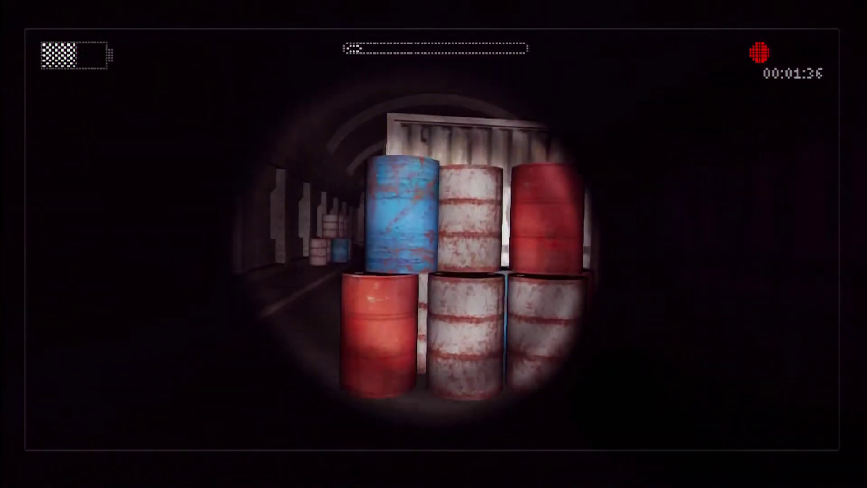
key("w")
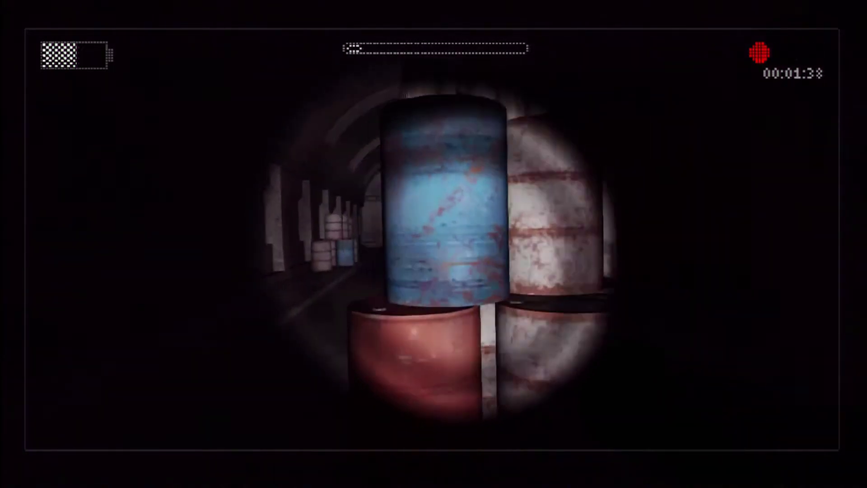
Continue down the barrel-lined tunnel past the container toward the back wall
key("w")
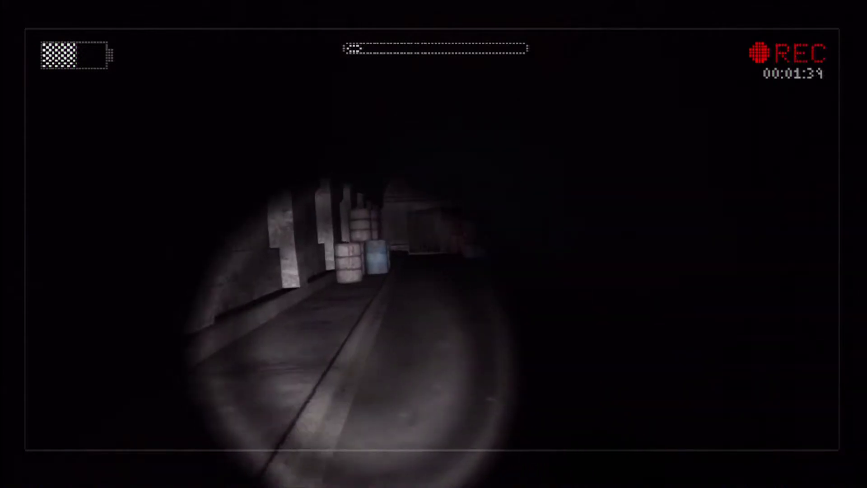
key("w")
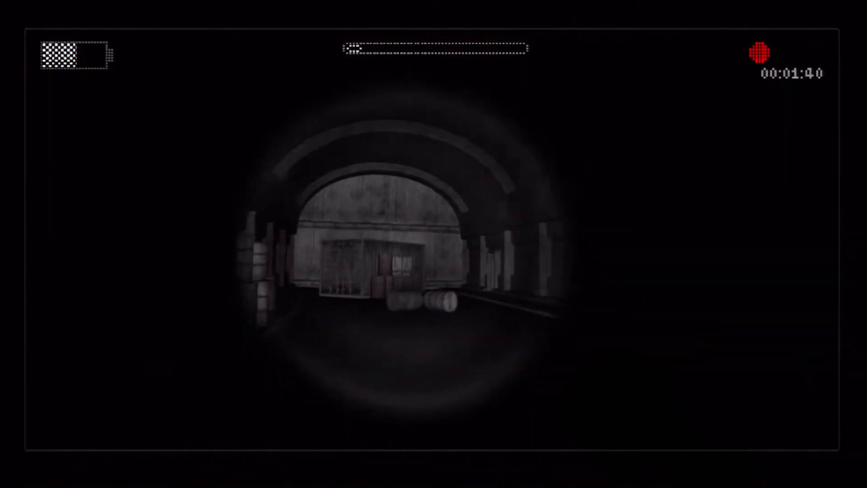
key("w")
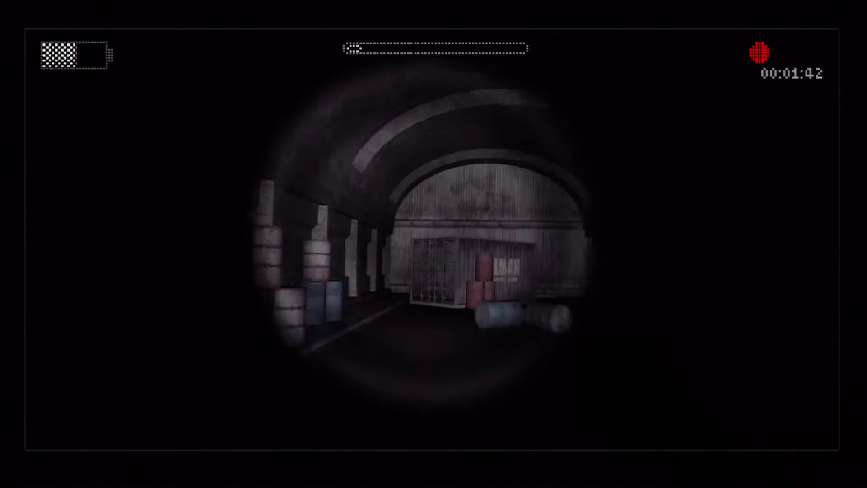
key("w")
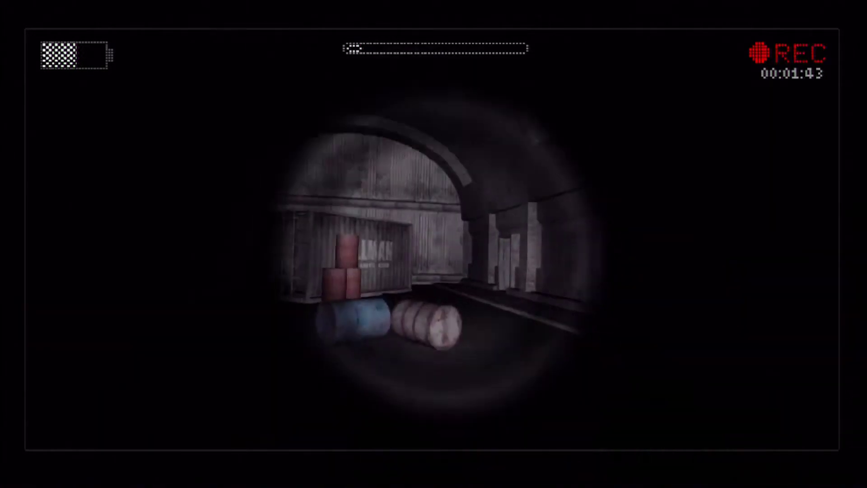
key("w")
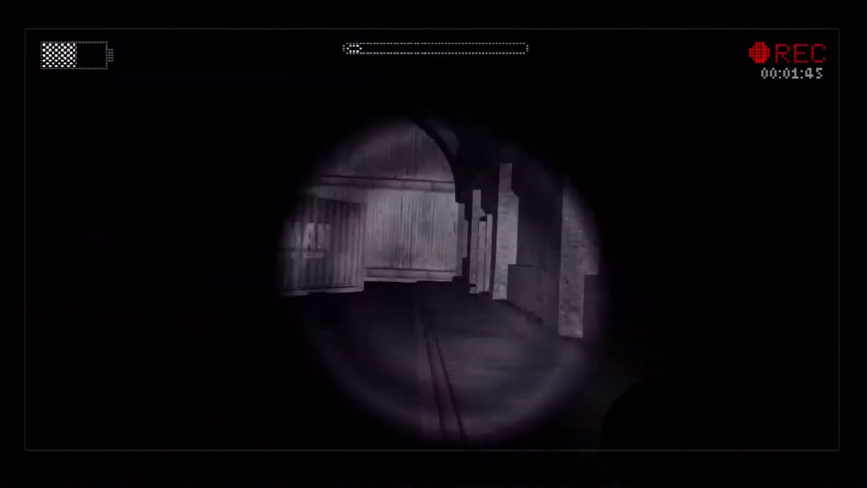
key("w")
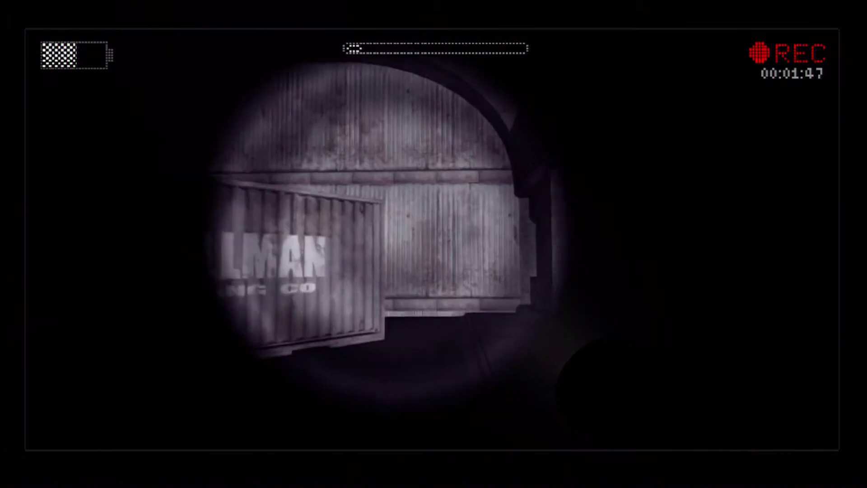
key("w")
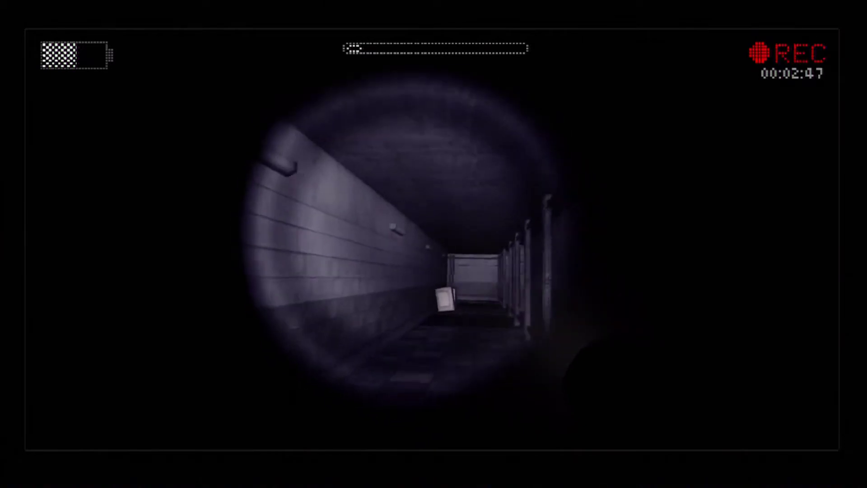
Walk down the long corridor and through the side doorway into the warehouse
key("w")
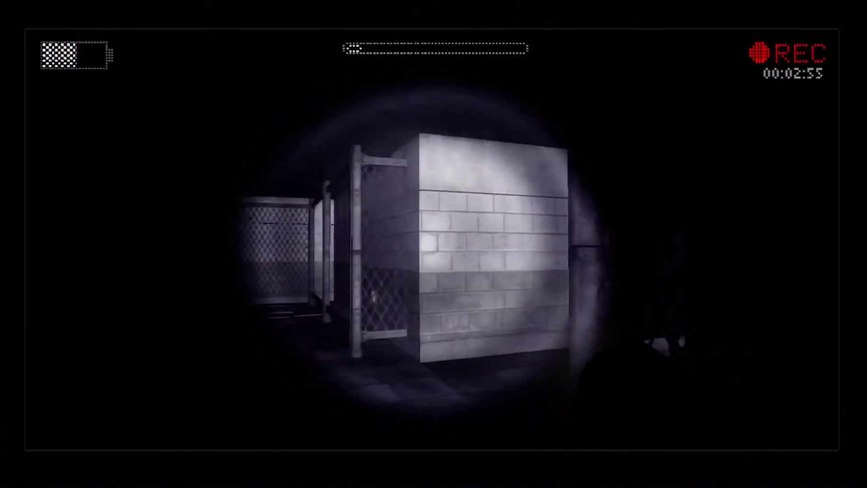
key("w")
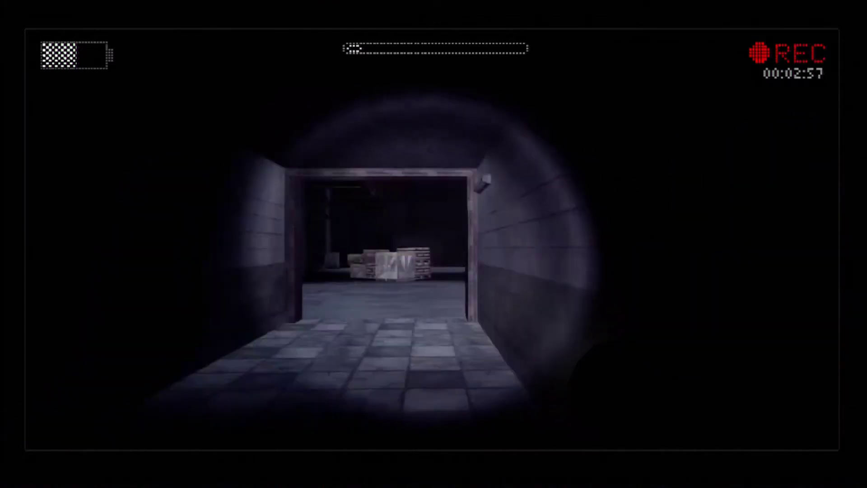
key("w")
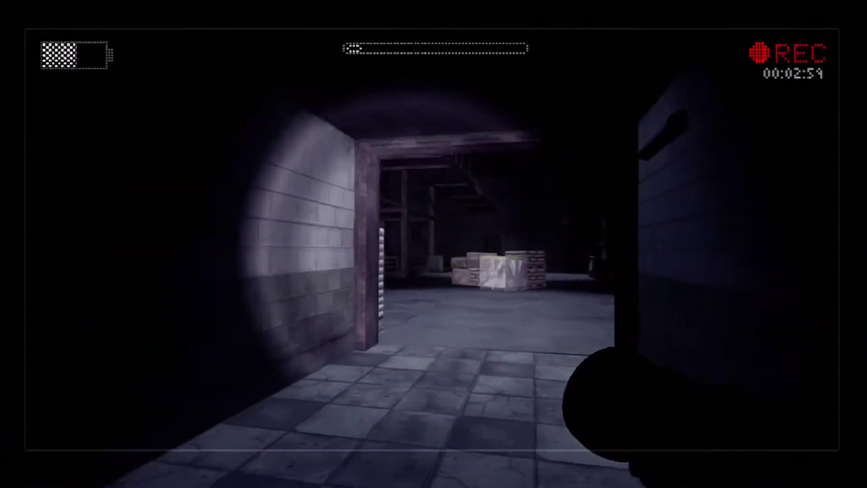
key("w")
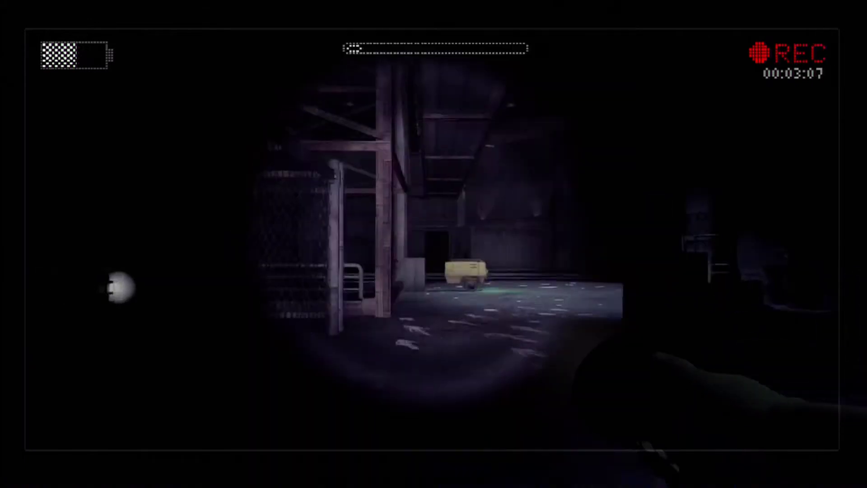
Leave the warehouse along the tiled corridor, passing leaning boards and crates toward the gantry
key("w")
key("w")
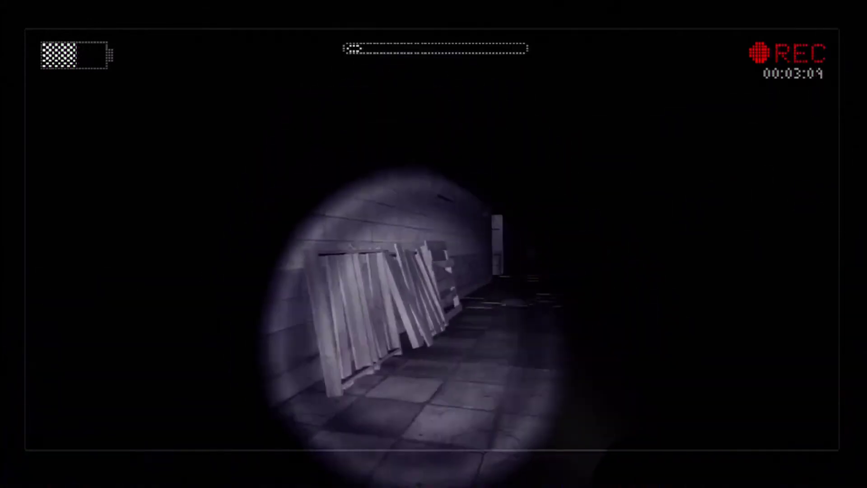
key("w")
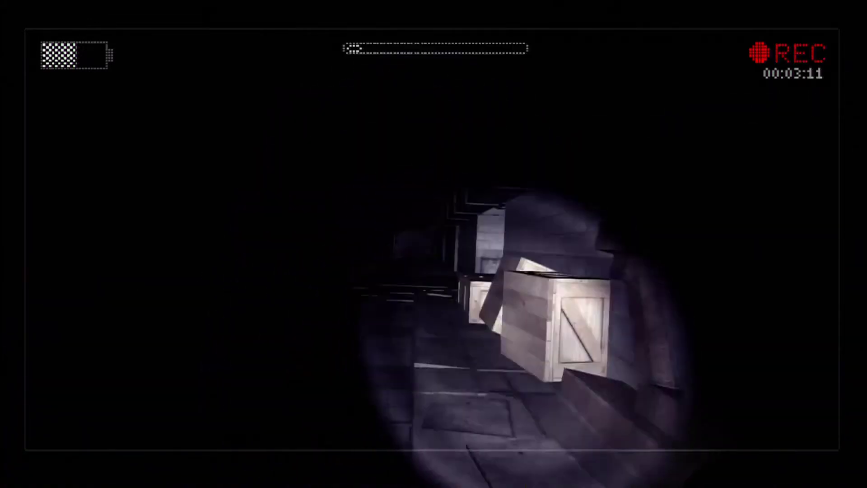
key("w")
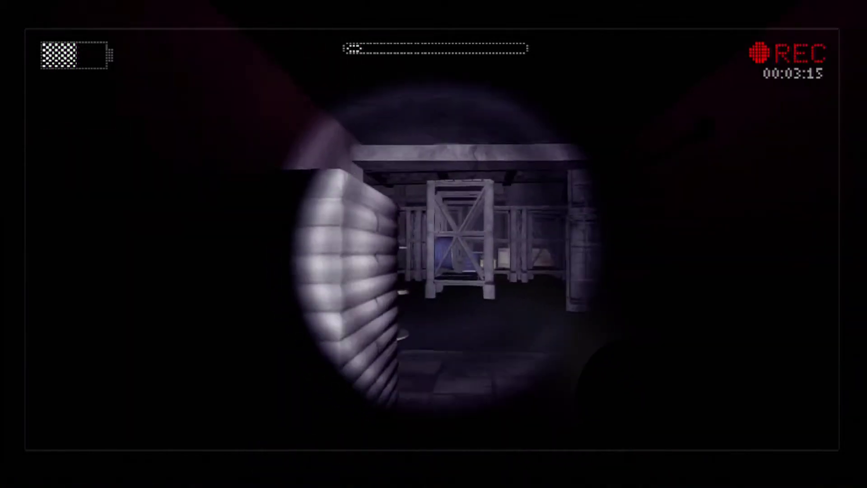
key("w")
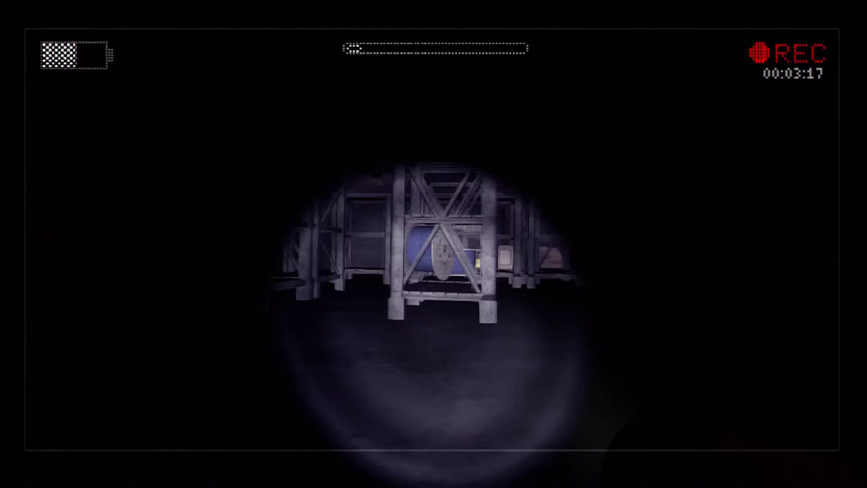
Pass the yellow cart, fence, crates and metal platform toward the shelving
key("w")
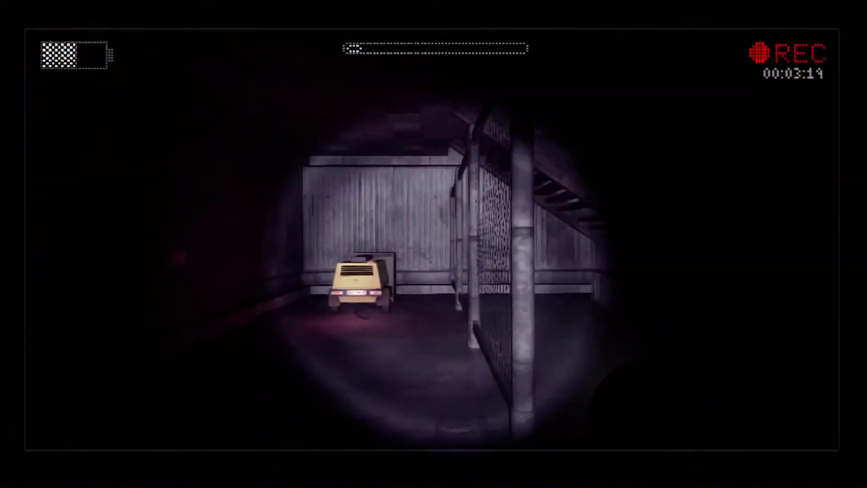
key("w")
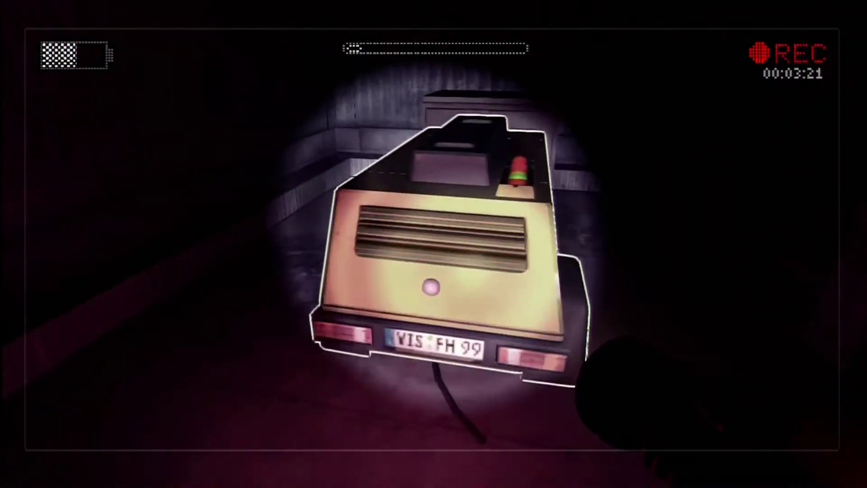
key("w")
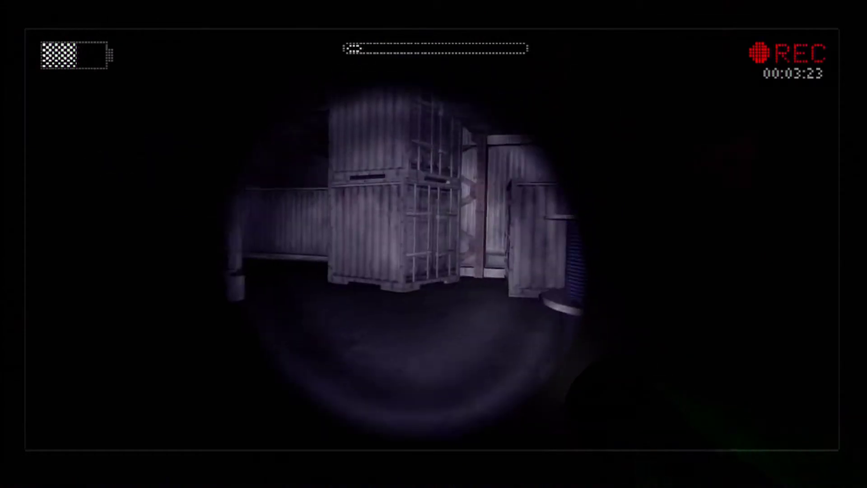
key("w")
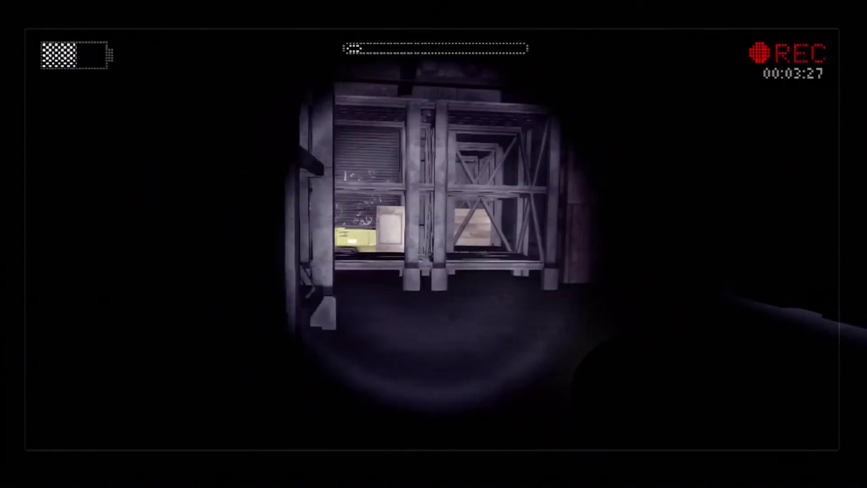
Enter the shipping container, approach the locker inside, then turn back toward the barrels
key("w")
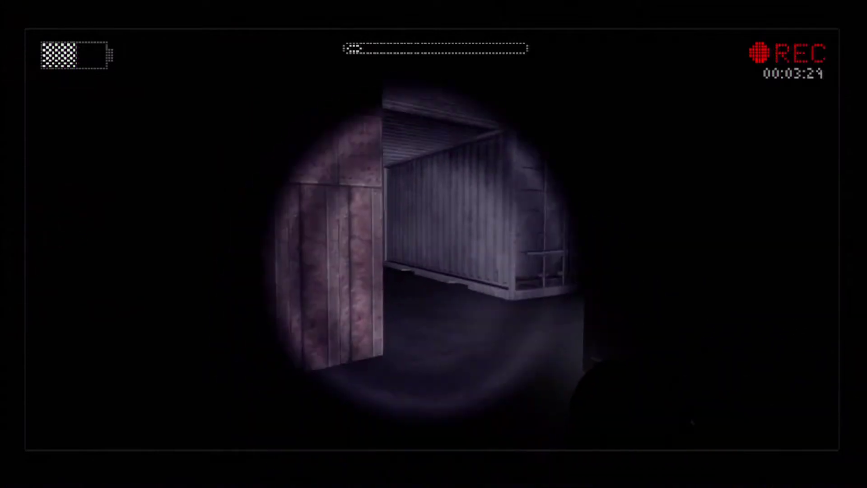
key("w")
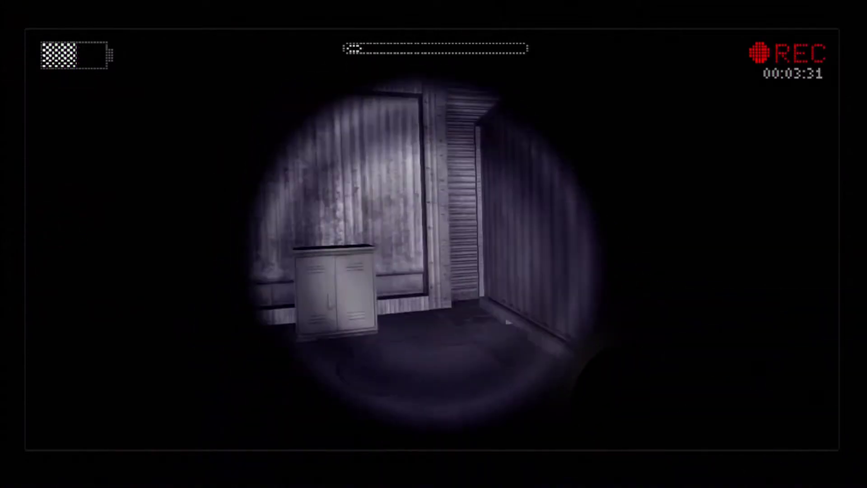
key("w")
key("w")
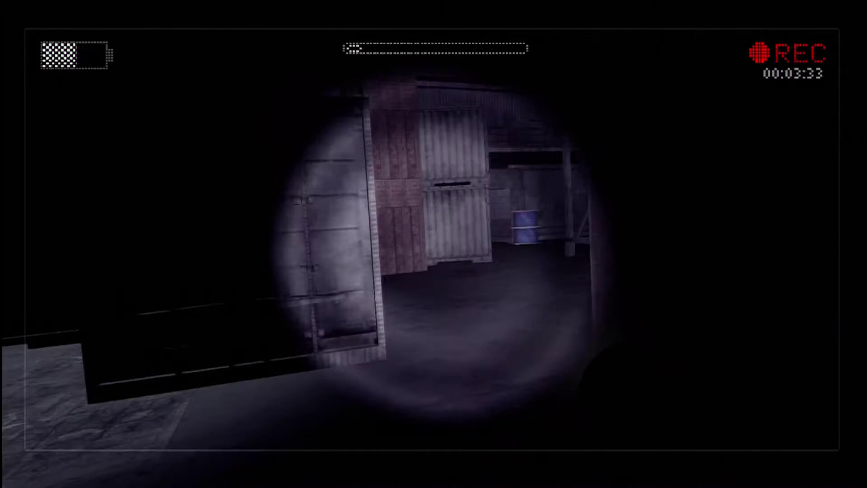
key("w")
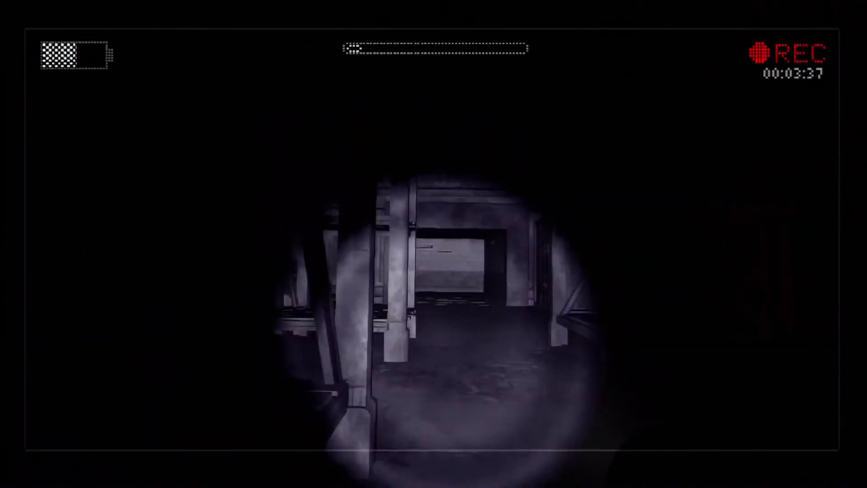
Head back into the warehouse past the lockers, cart, container and scaffold
key("w")
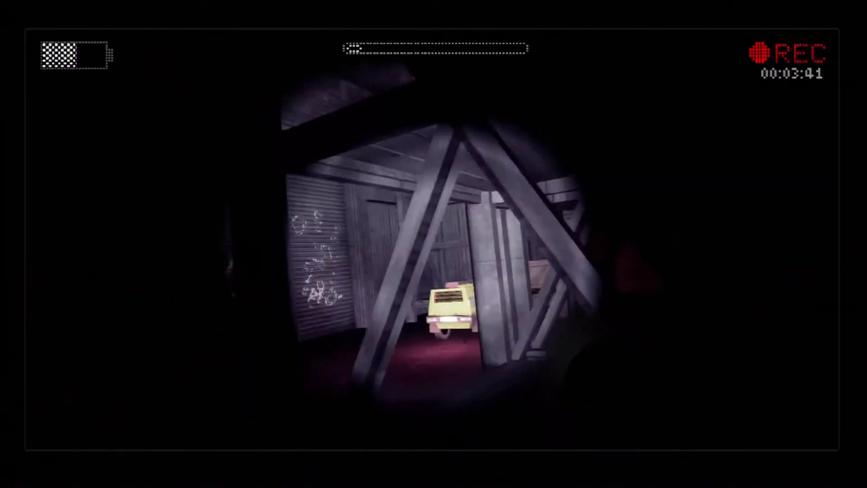
key("w")
key("w")
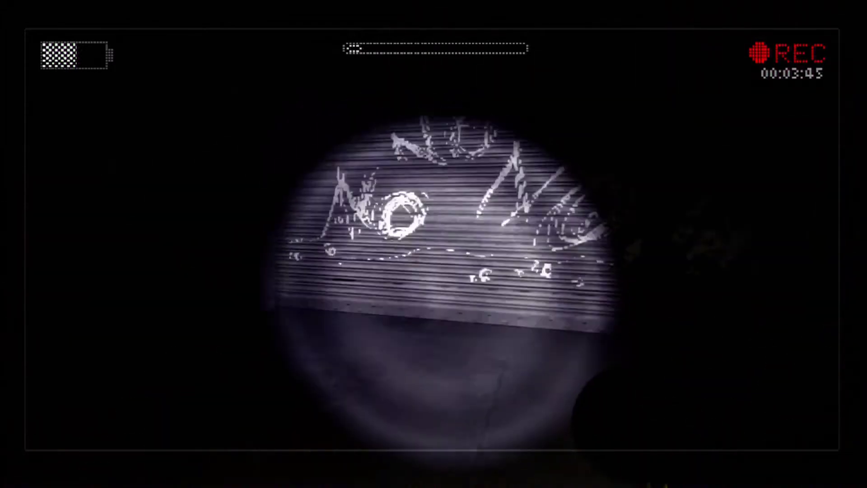
key("w")
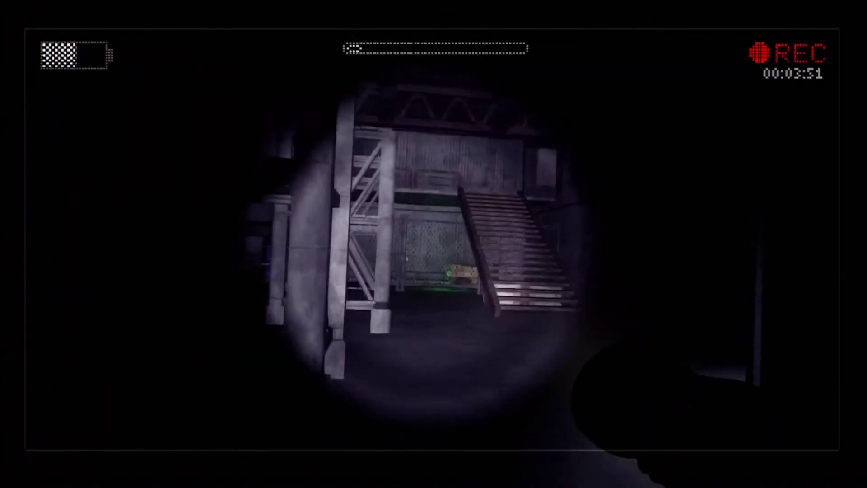
key("w")
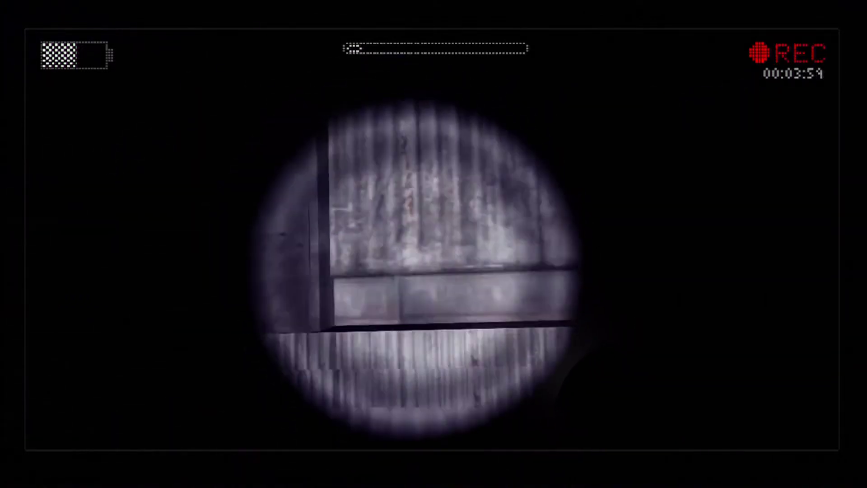
Follow the corridor left and climb the wooden stairs onto the walkway
key("w")
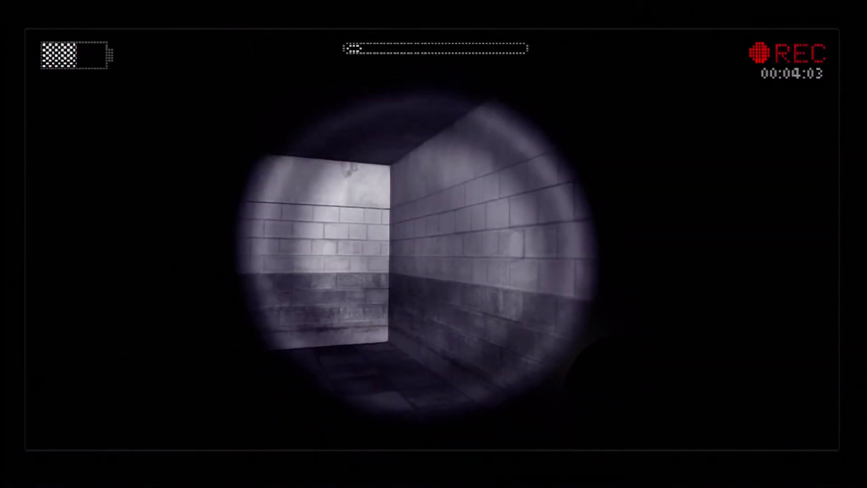
key("w")
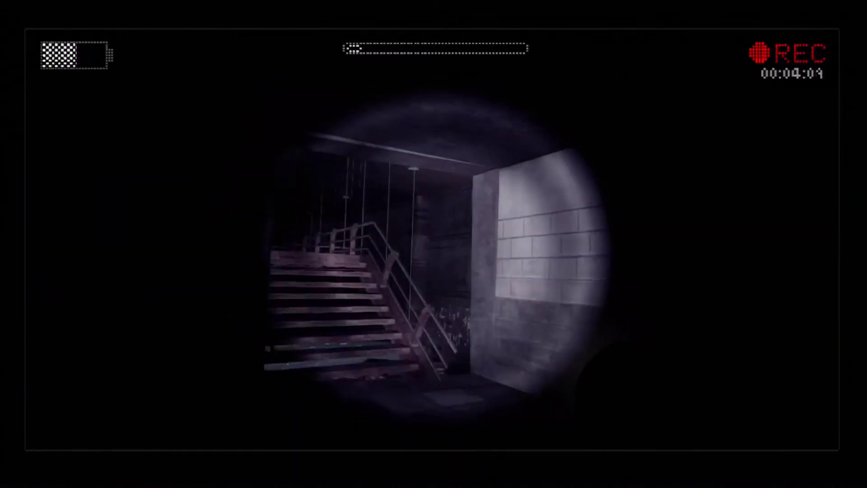
key("w")
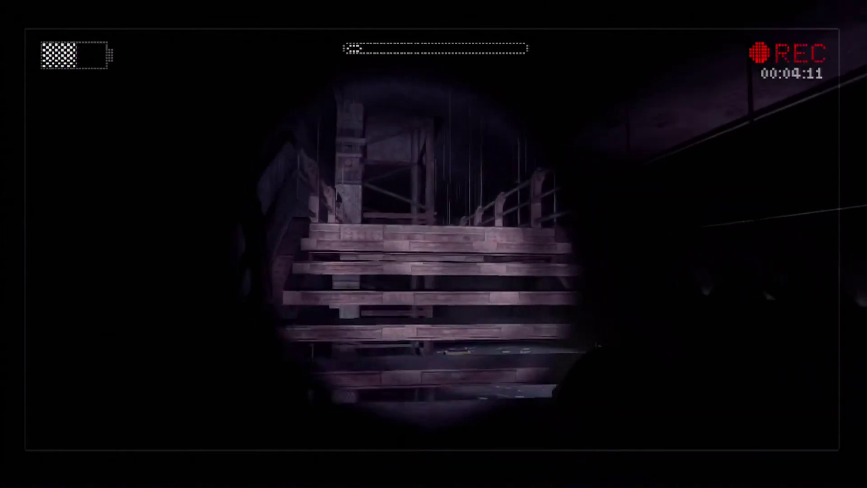
key("w")
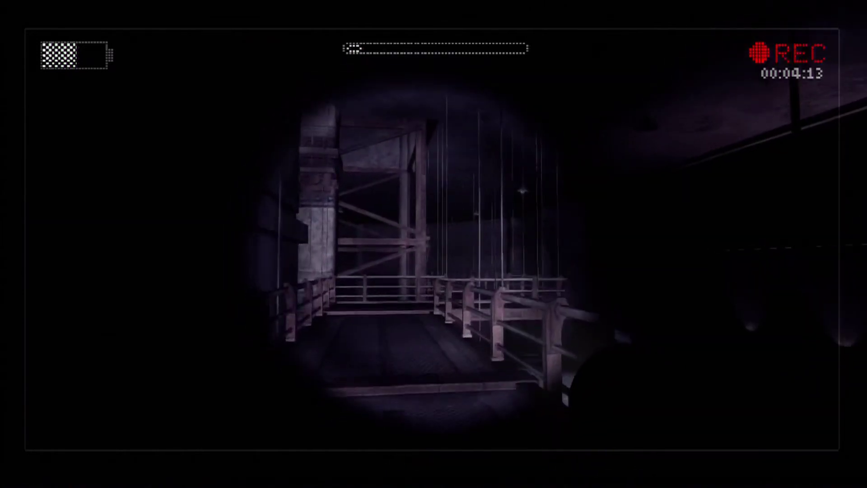
Cross the railed catwalk past the steel scaffold to the GET TO TOWER wall
key("w")
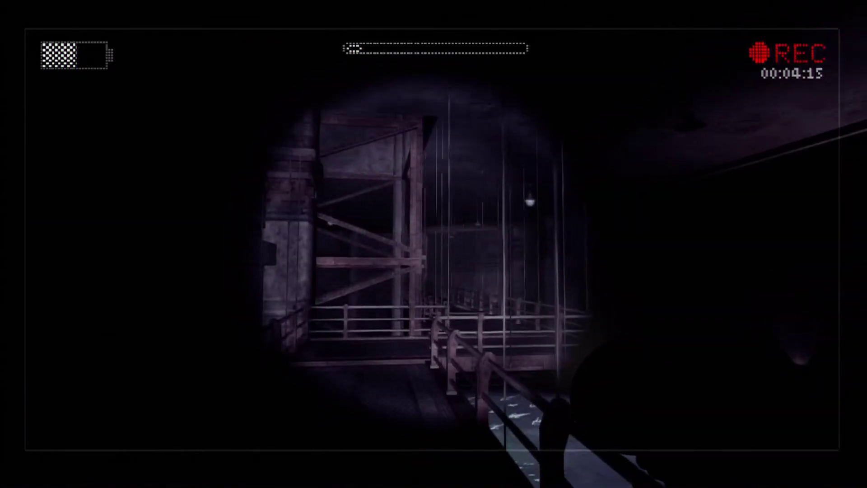
key("w")
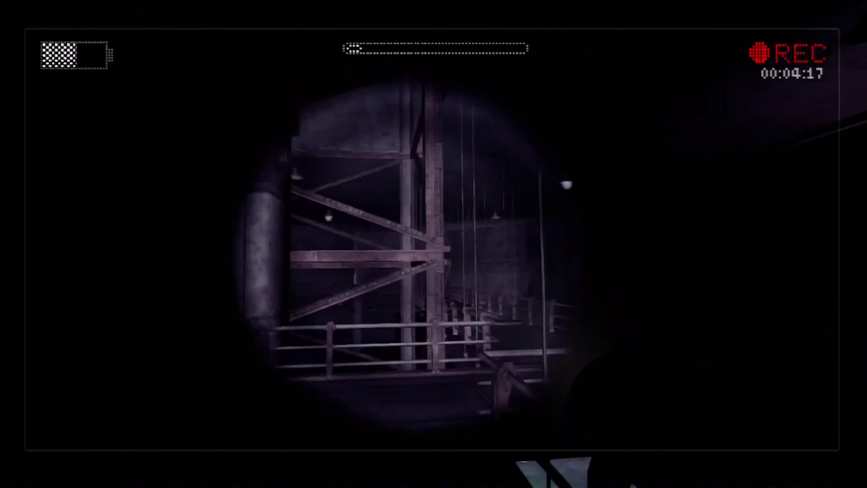
key("w")
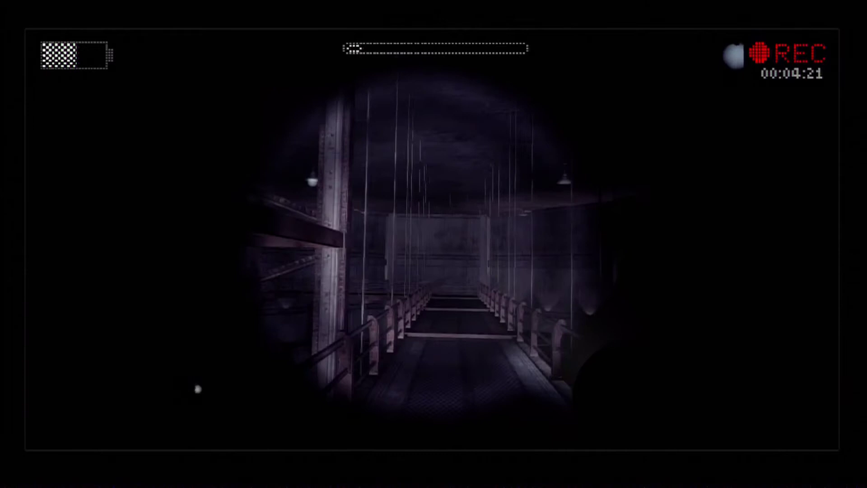
key("w")
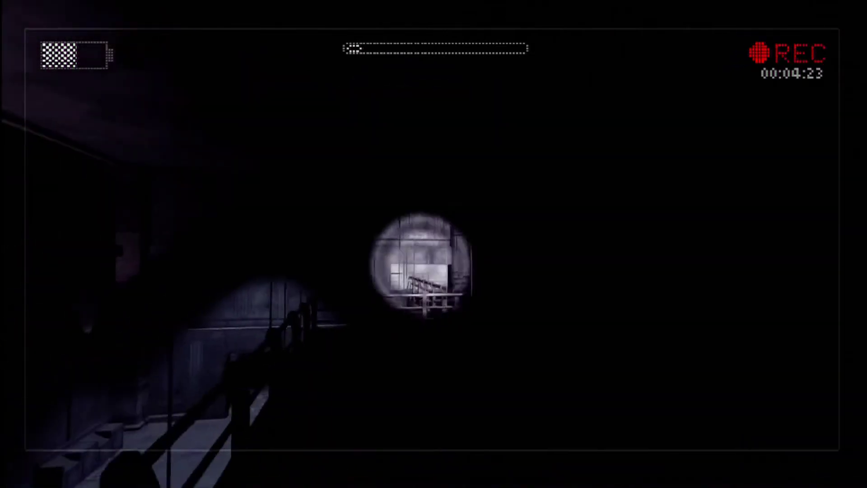
key("w")
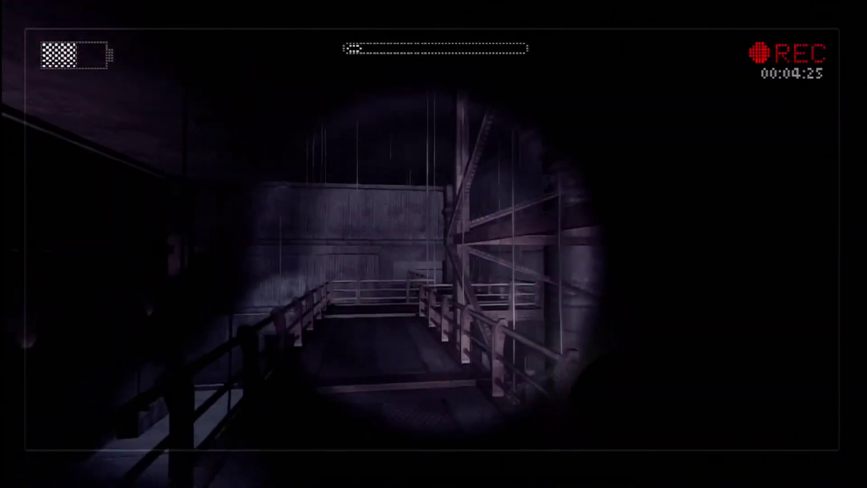
key("w")
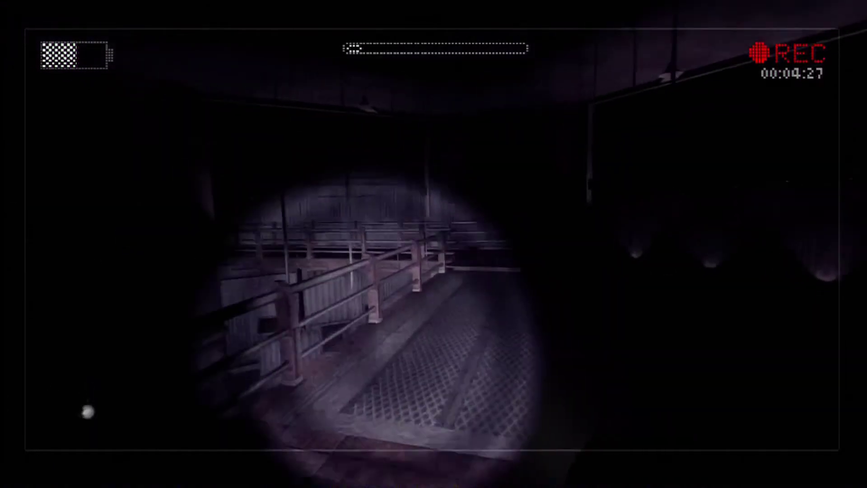
key("w")
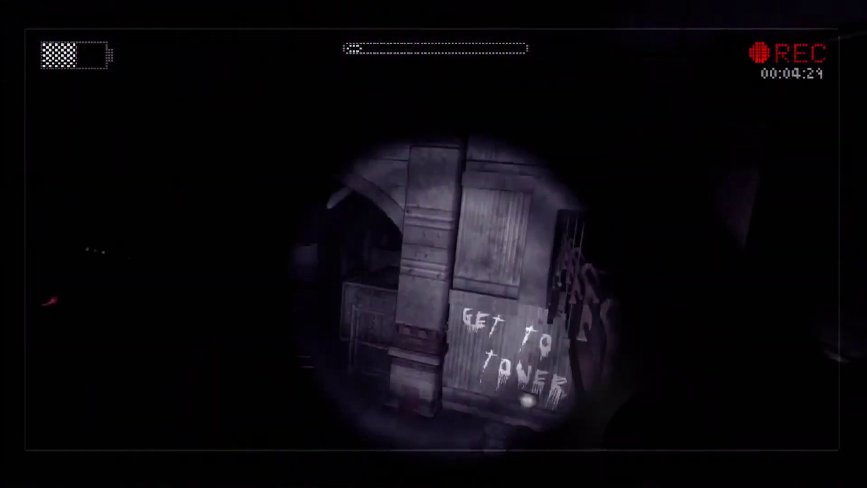
Descend the stairway and walk the tiled corridor past the chain-link fence and boxes toward the gate
key("w")
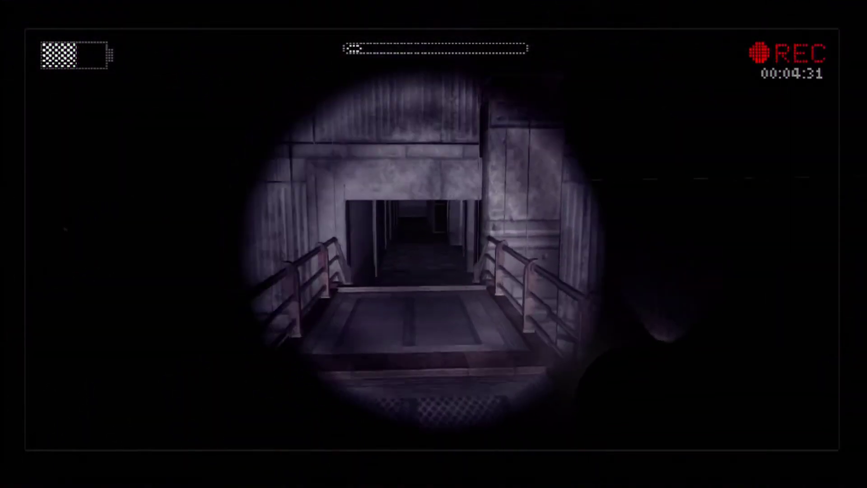
key("w")
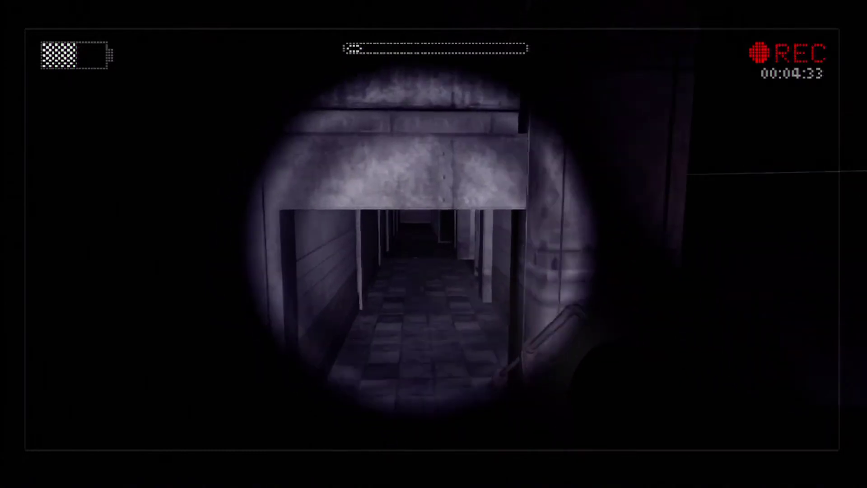
key("w")
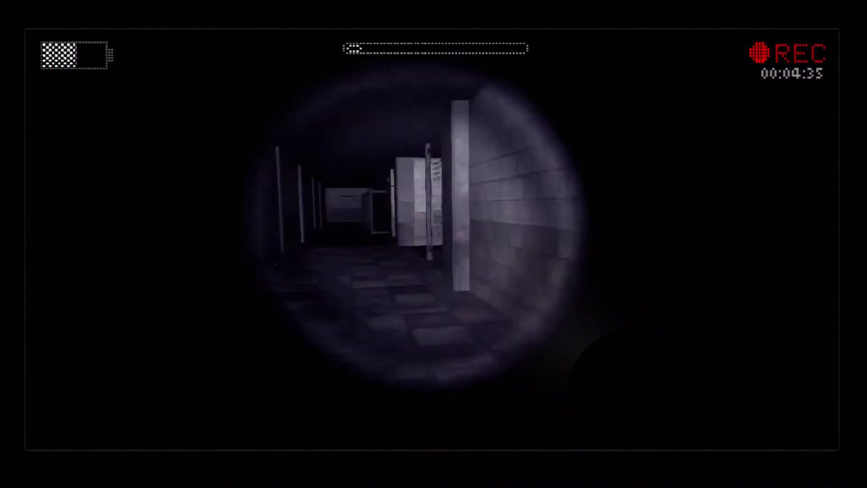
key("w")
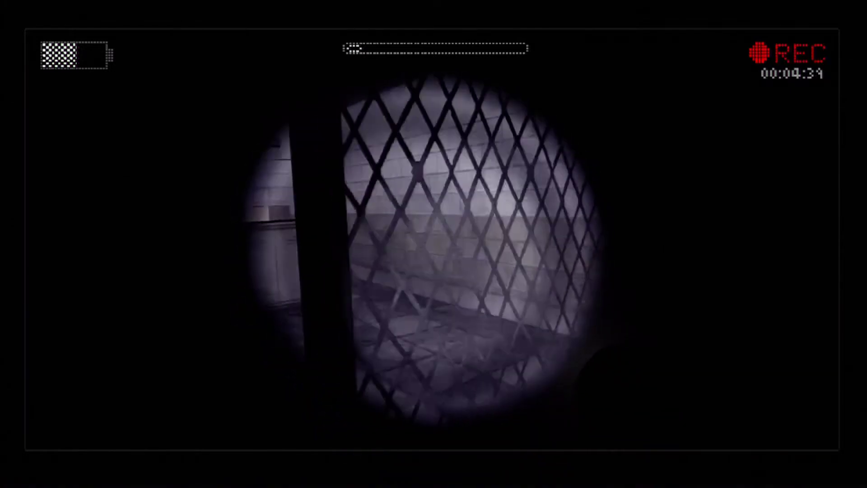
key("w")
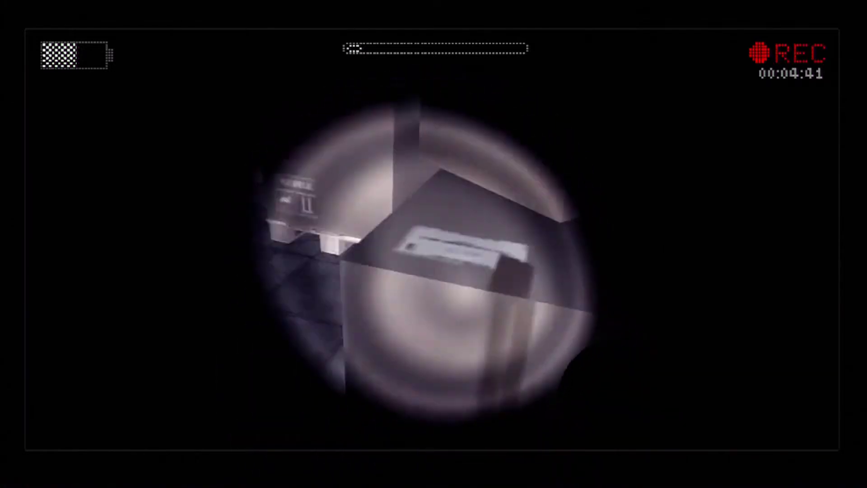
key("w")
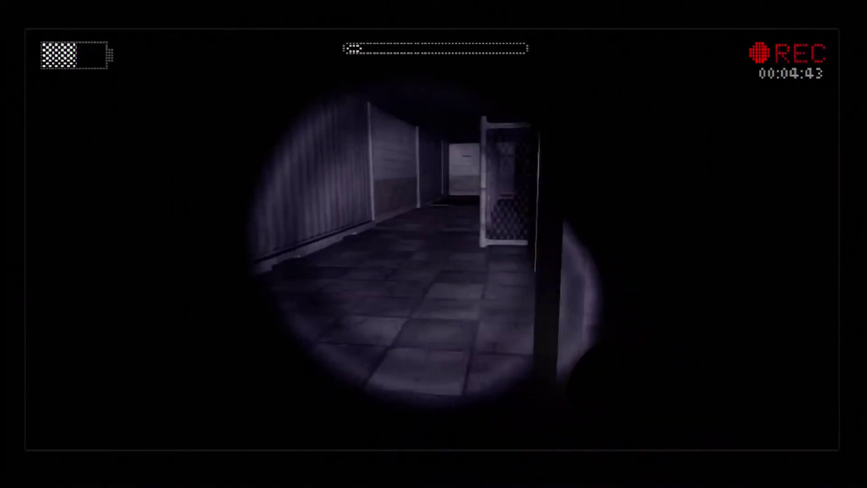
key("w")
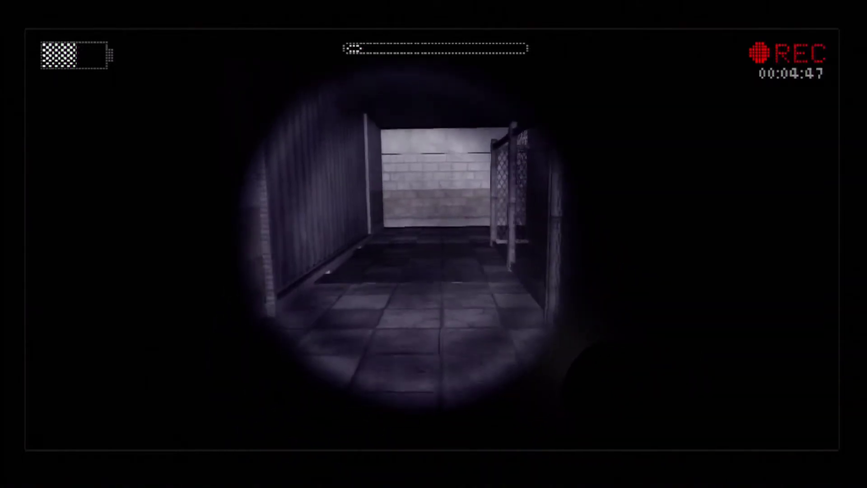
key("w")
key("w")
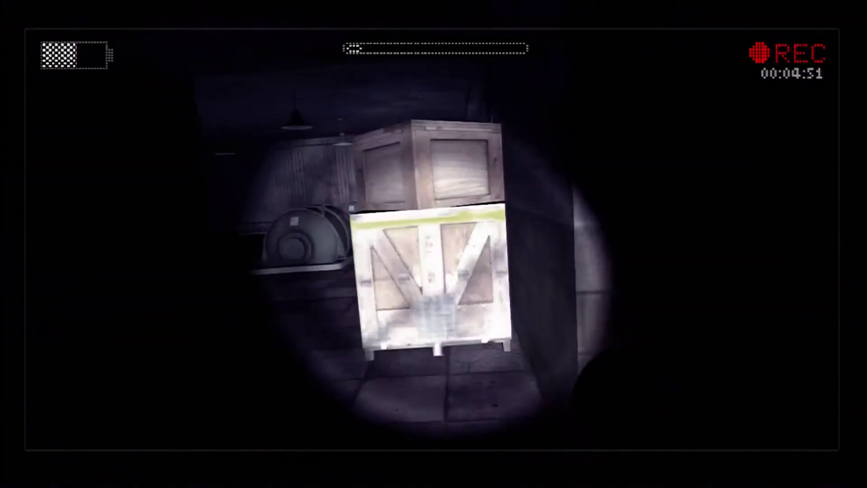
Walk past the crates and along the lit corridor, through the tank room into the graffiti corridor
key("w")
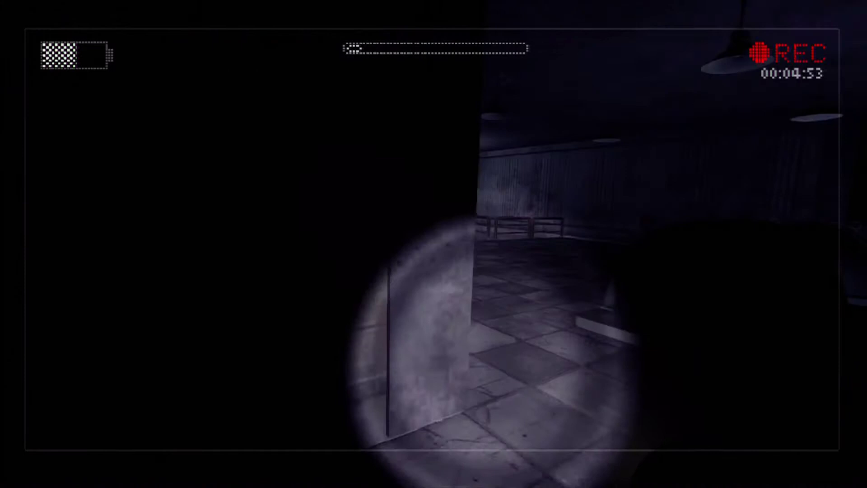
key("w")
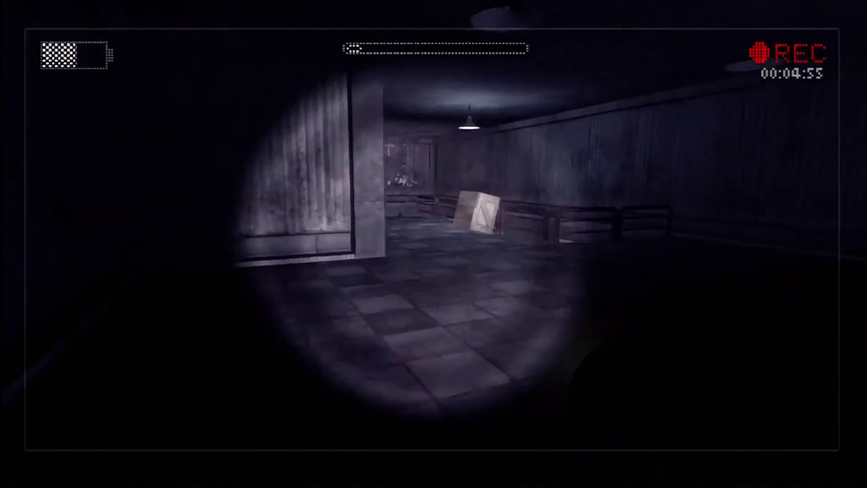
key("w")
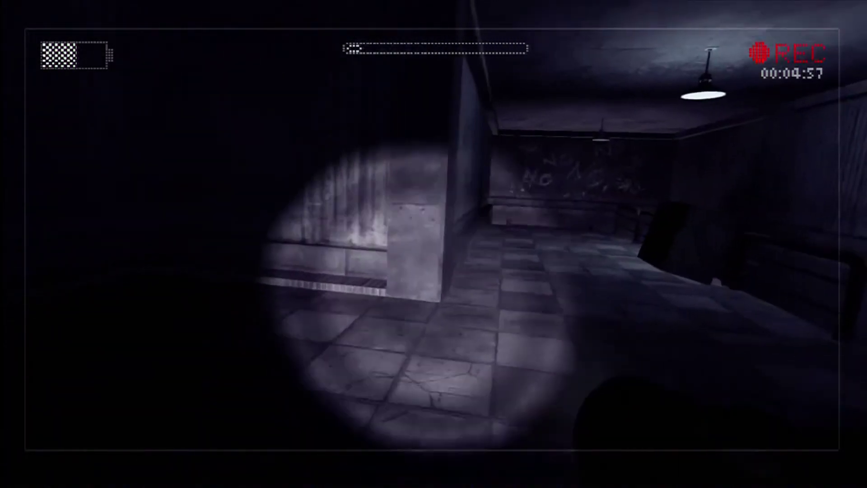
key("w")
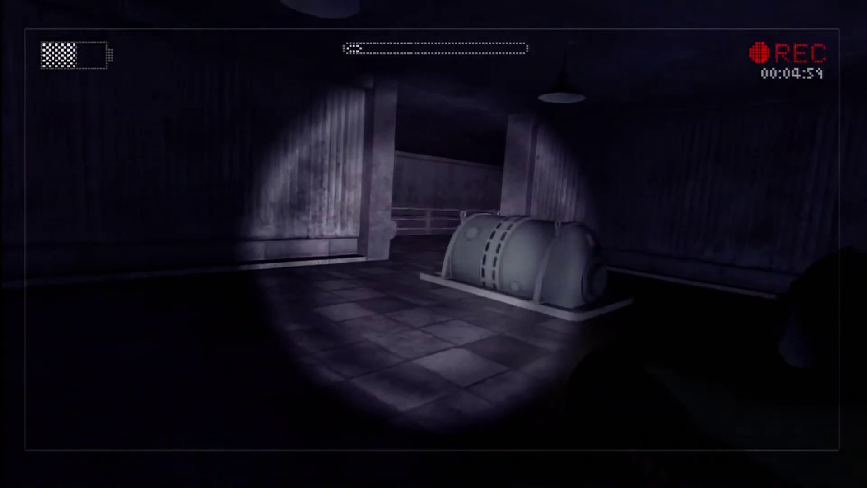
key("w")
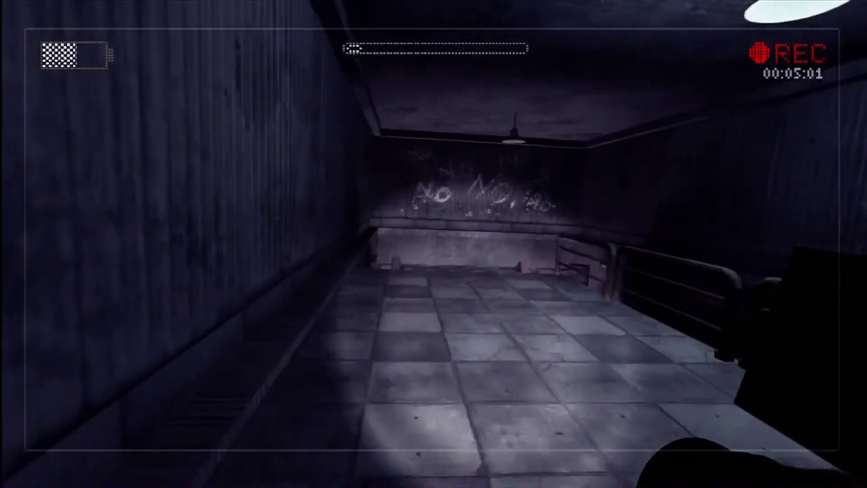
Pass the railing and barrels, then follow the pallet corridor around the corner to the generators
key("w")
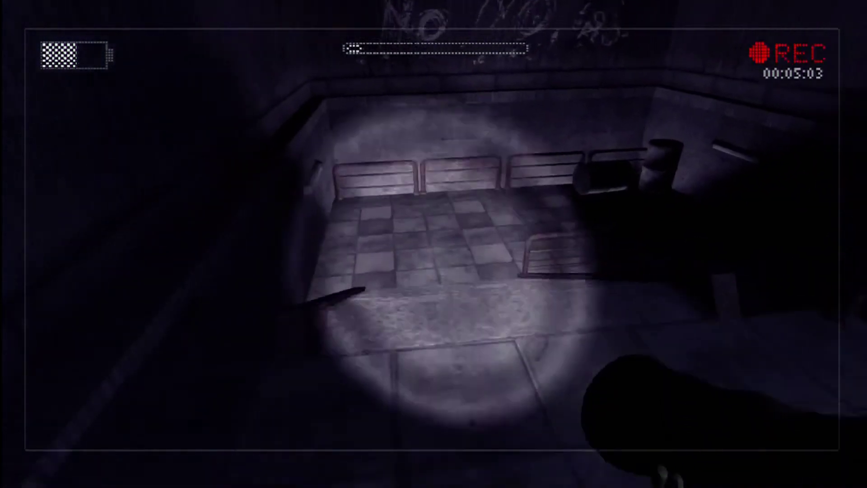
key("w")
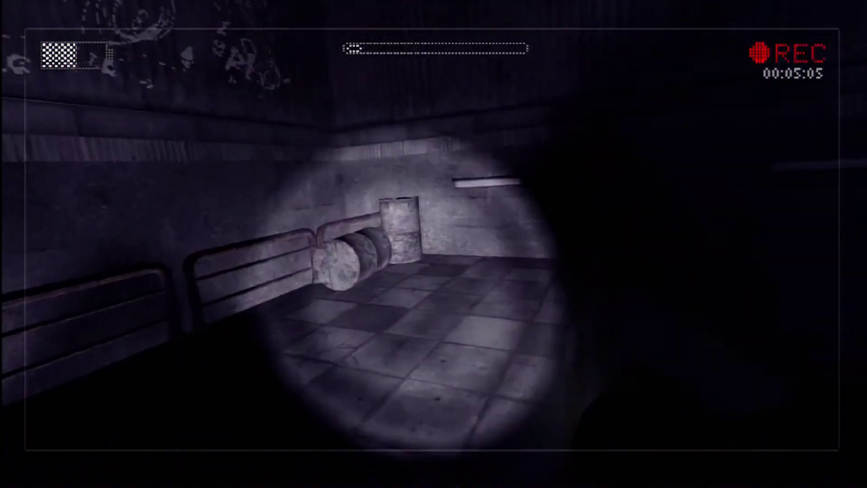
key("w")
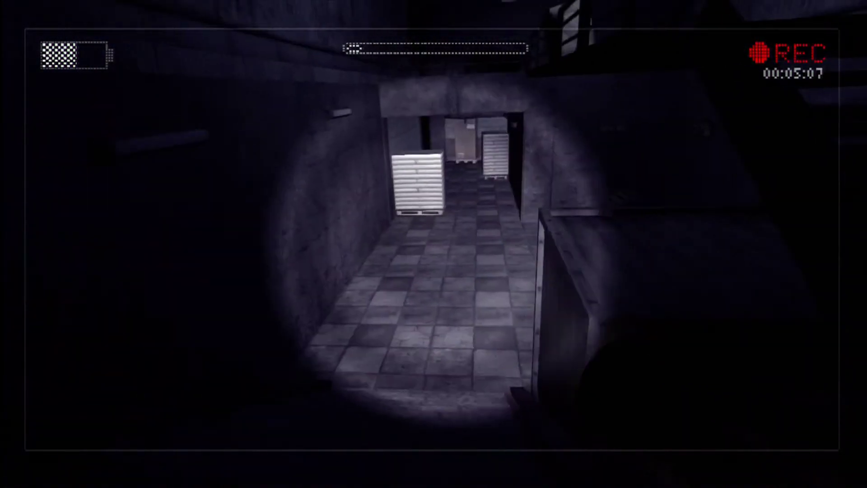
key("w")
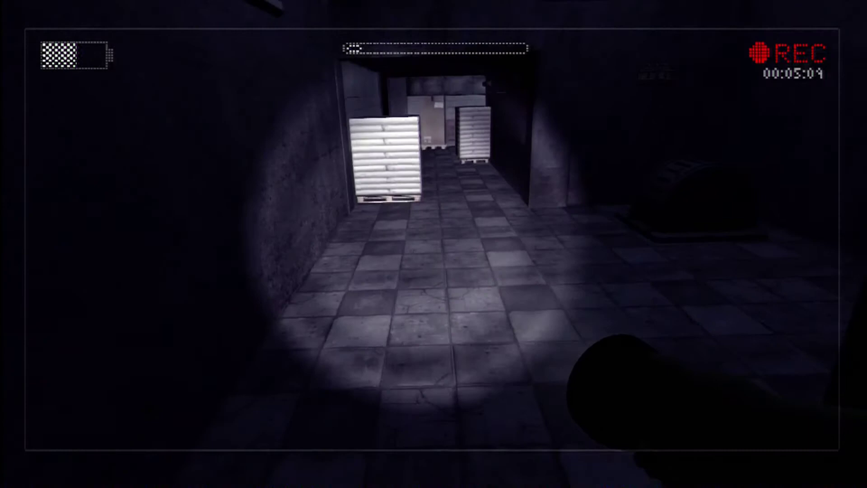
key("w")
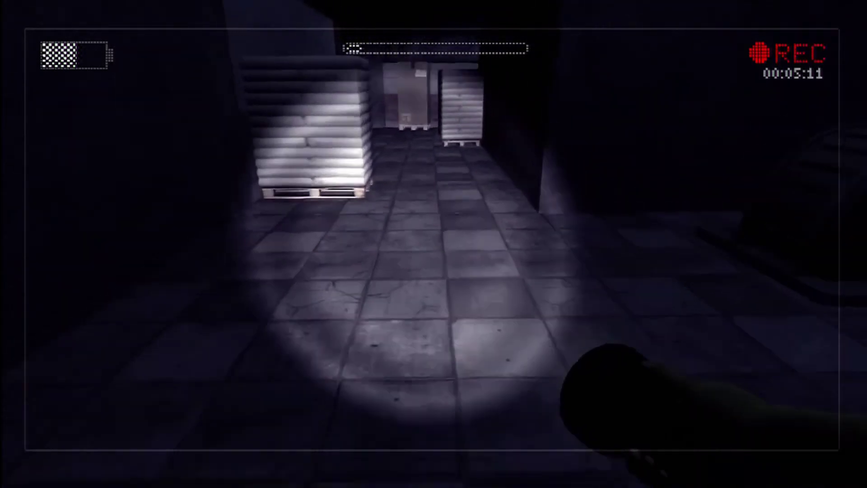
key("w")
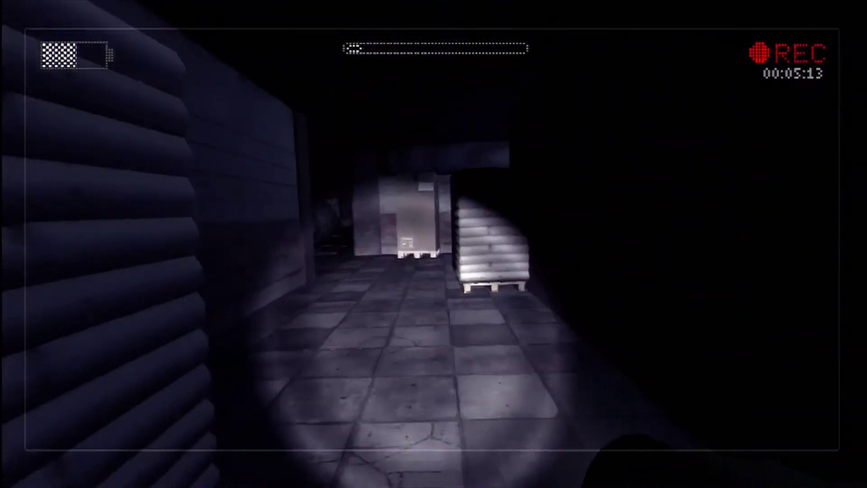
key("w")
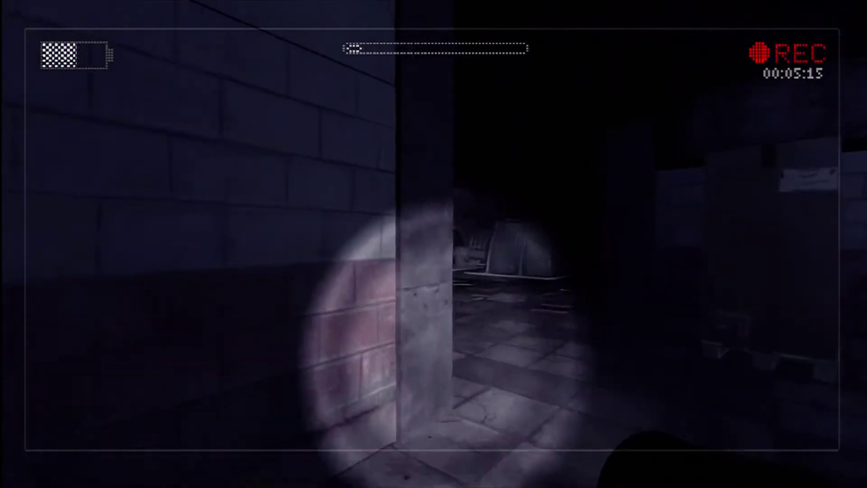
key("w")
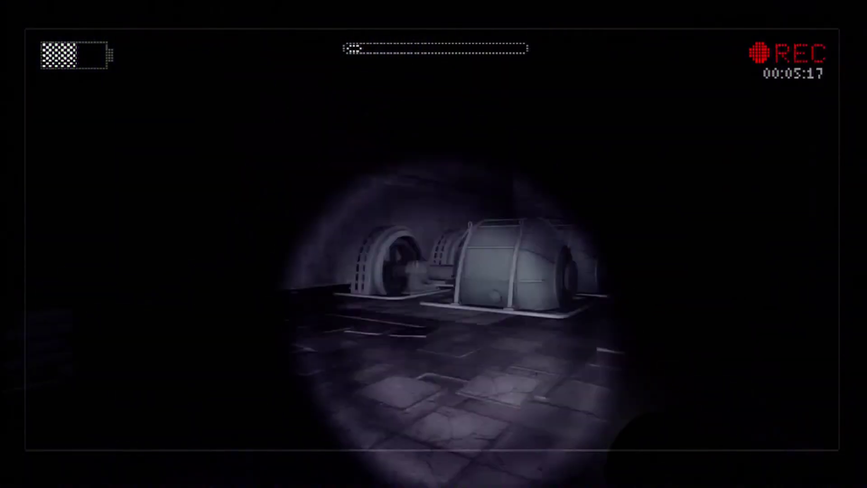
Leave the generators by the side corridor, passing the yellow vehicle and machines toward another corridor
key("w")
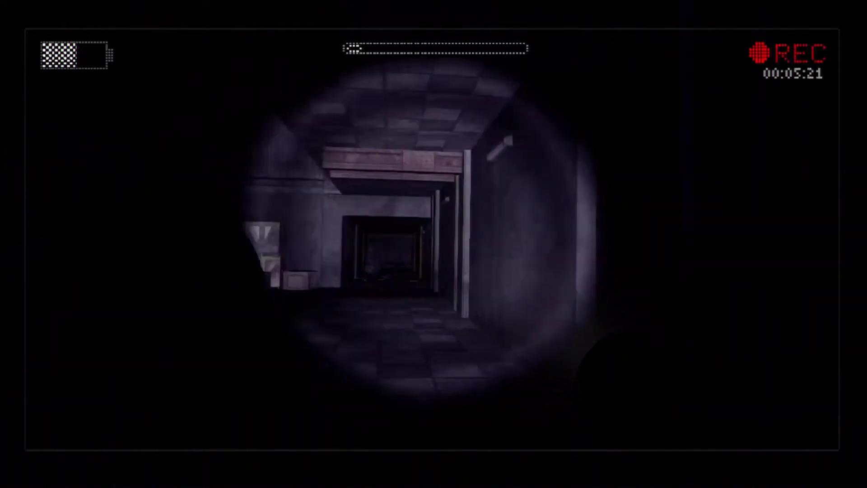
key("w")
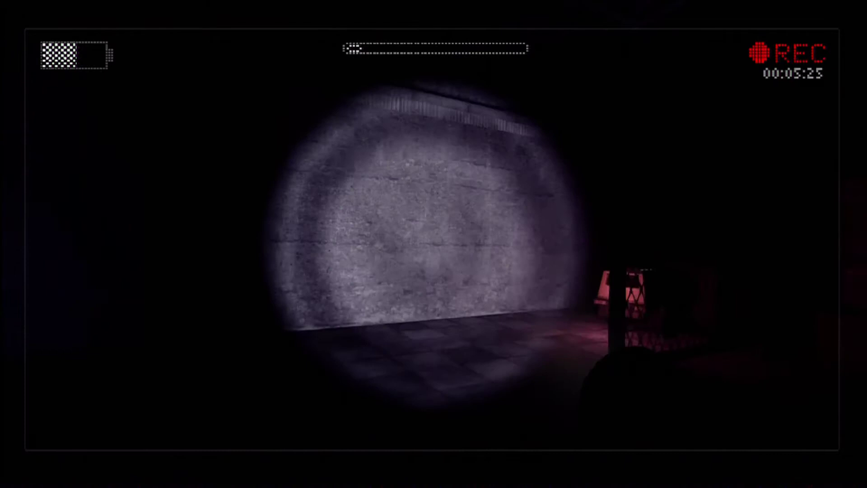
key("w")
key("w")
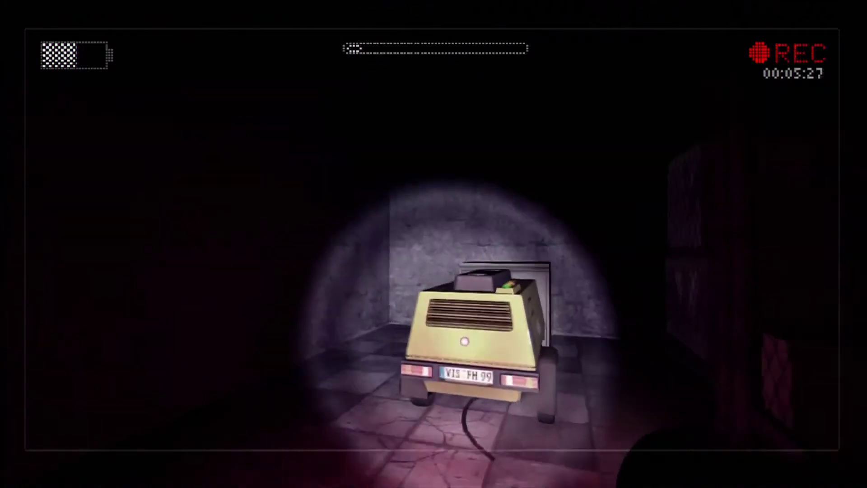
key("w")
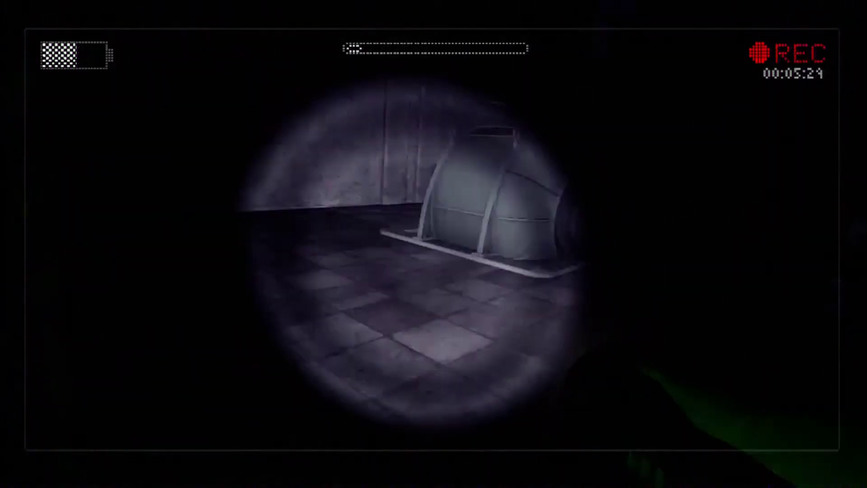
key("w")
key("w")
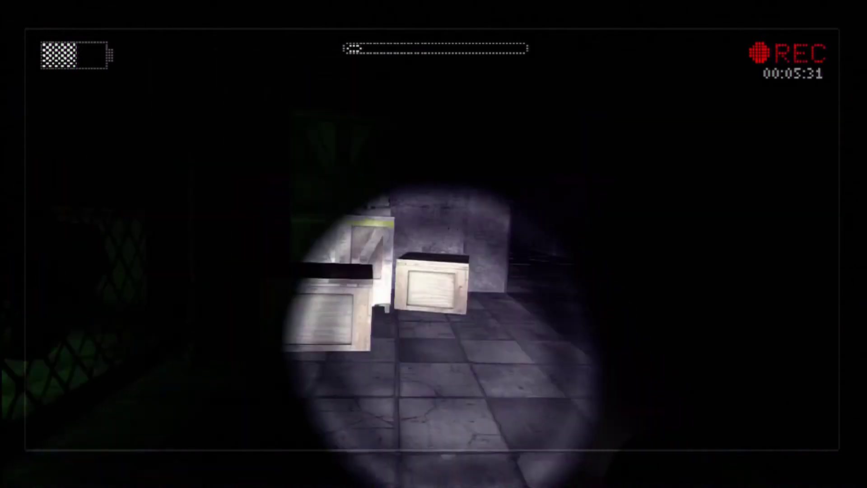
key("w")
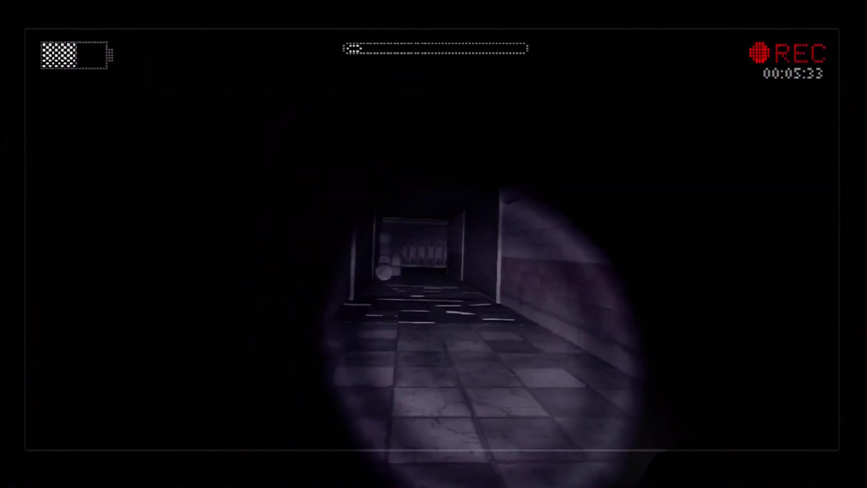
key("w")
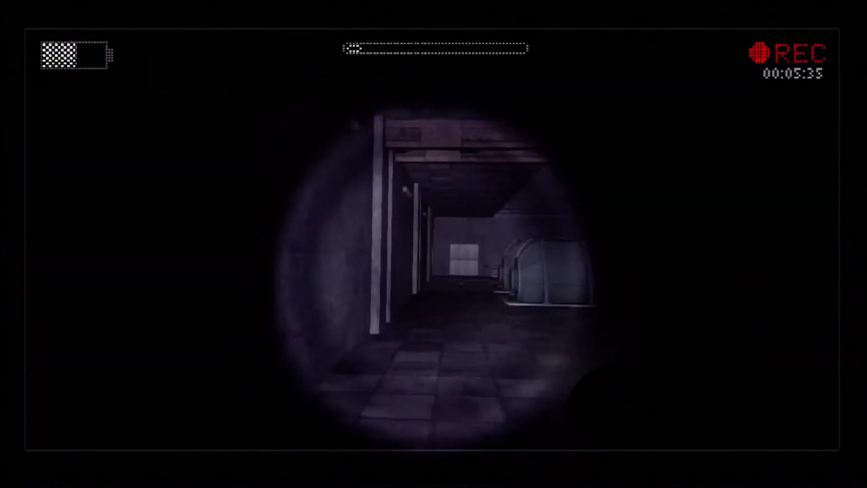
key("w")
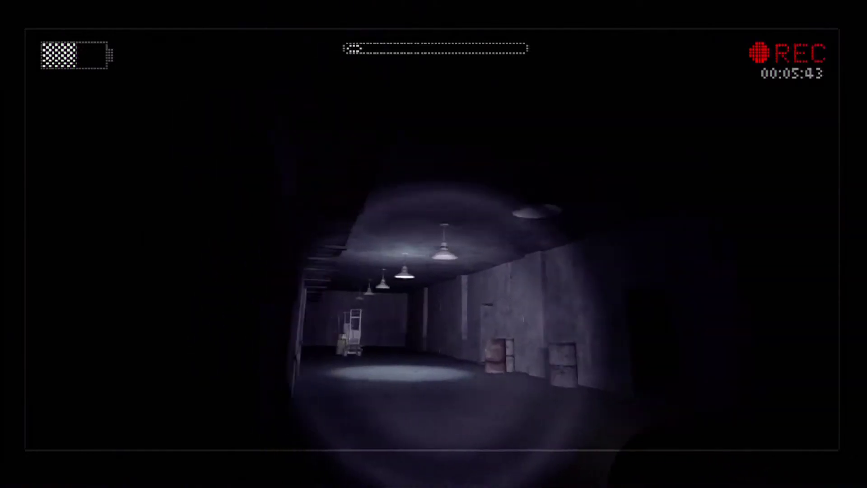
Cross the dark hall onto the high catwalks, keeping the distant masked figure in view
key("w")
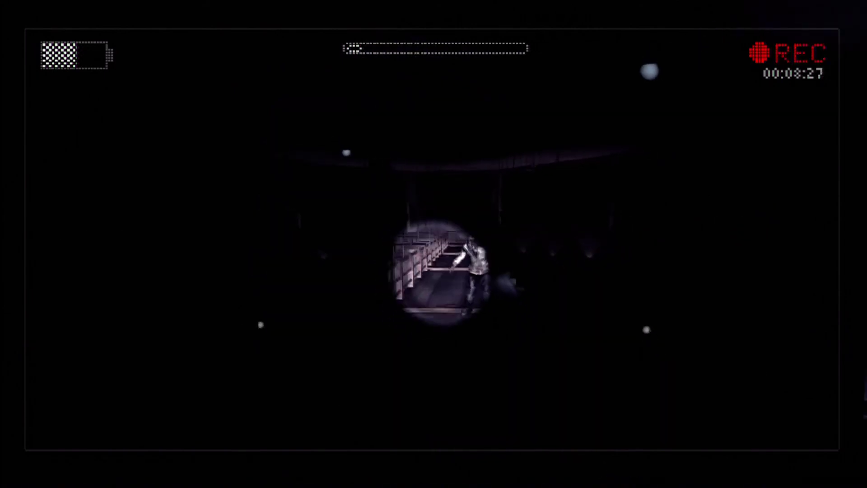
key("w")
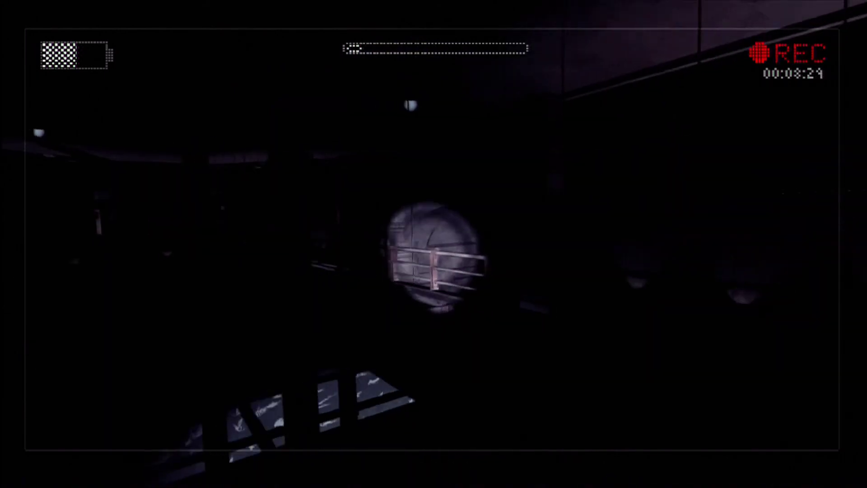
key("w")
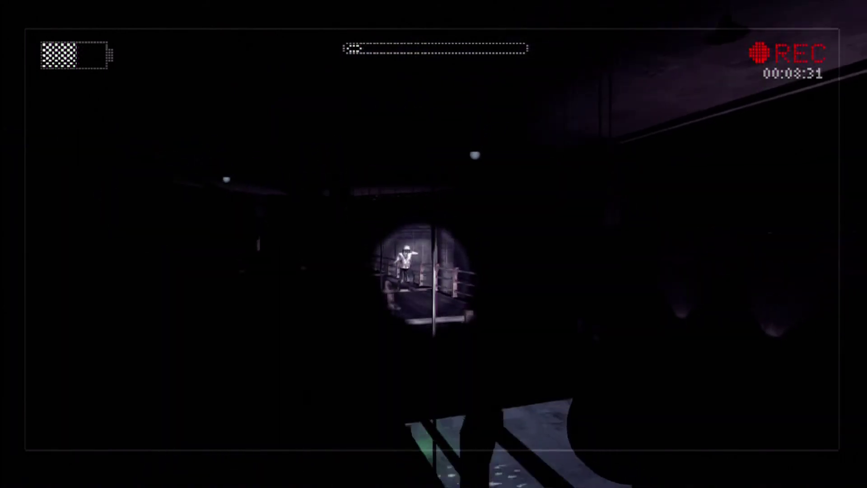